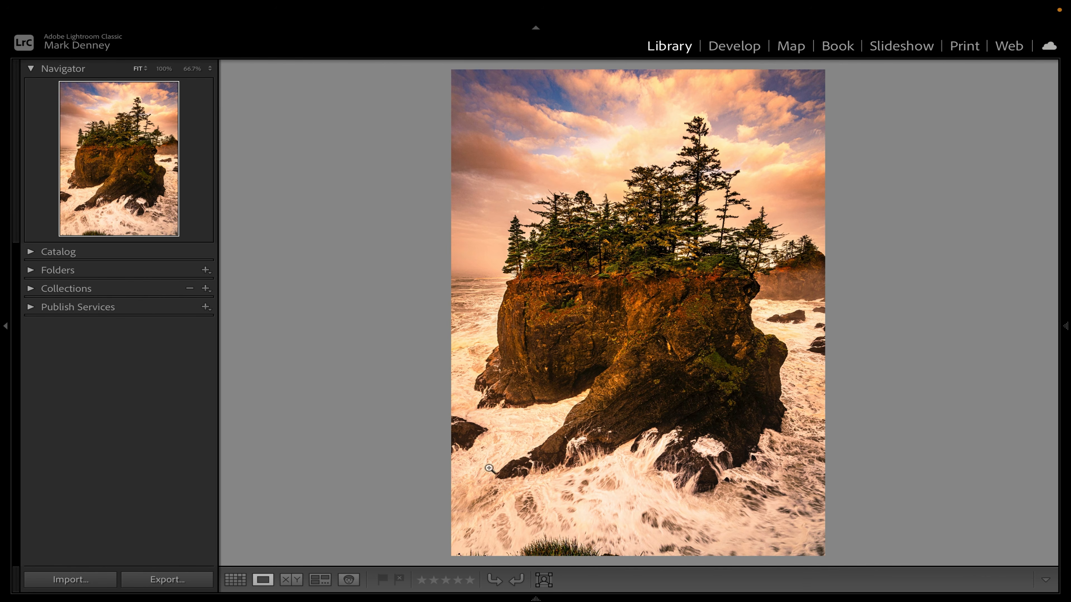
Inspect the waves and rocks at the base of the sea stack at 100%, and return to the full view.
click(548, 471)
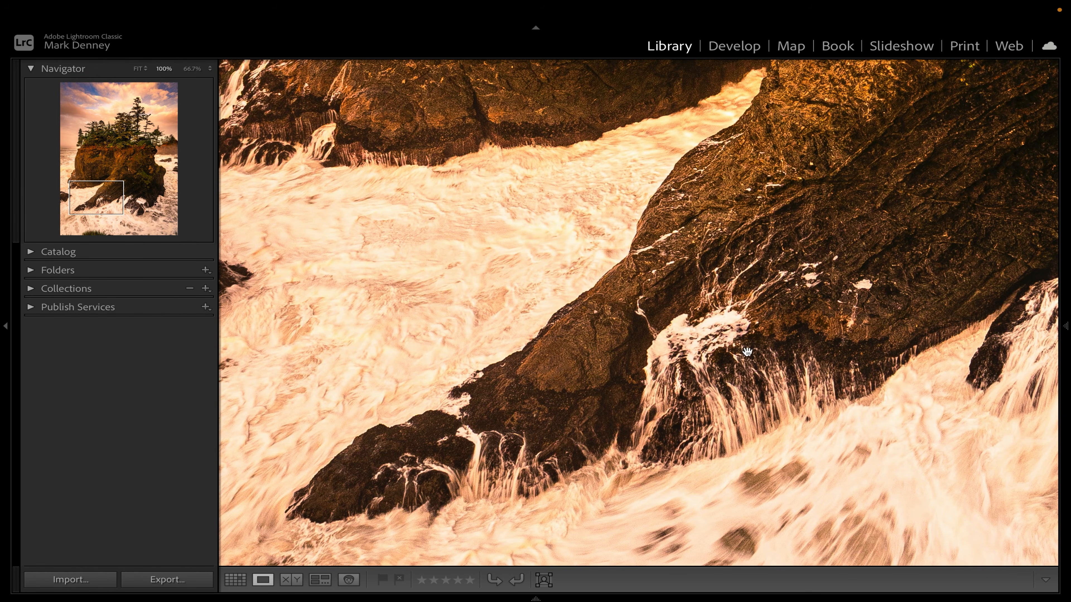
click(799, 306)
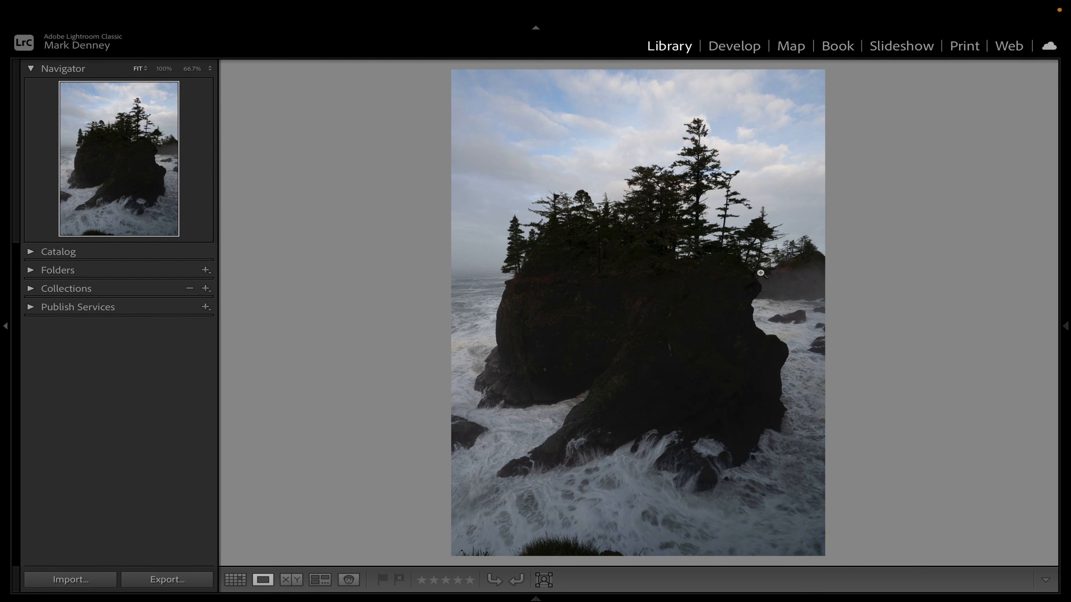
Open the unedited photo for developing, raise Shadows to +66 and Blacks to +35, and compare with the original.
click(741, 48)
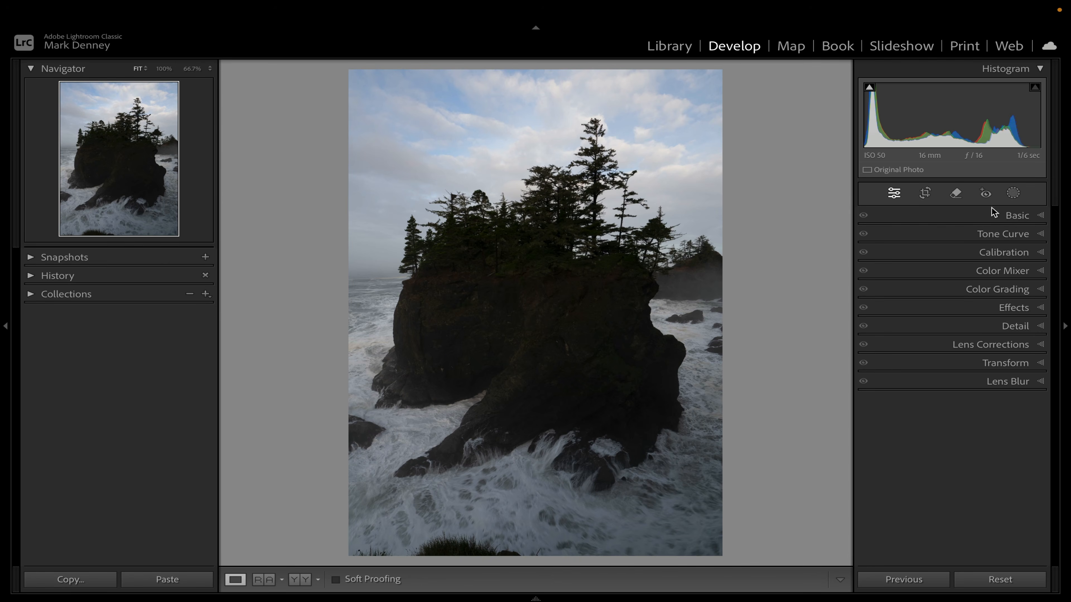
click(1017, 216)
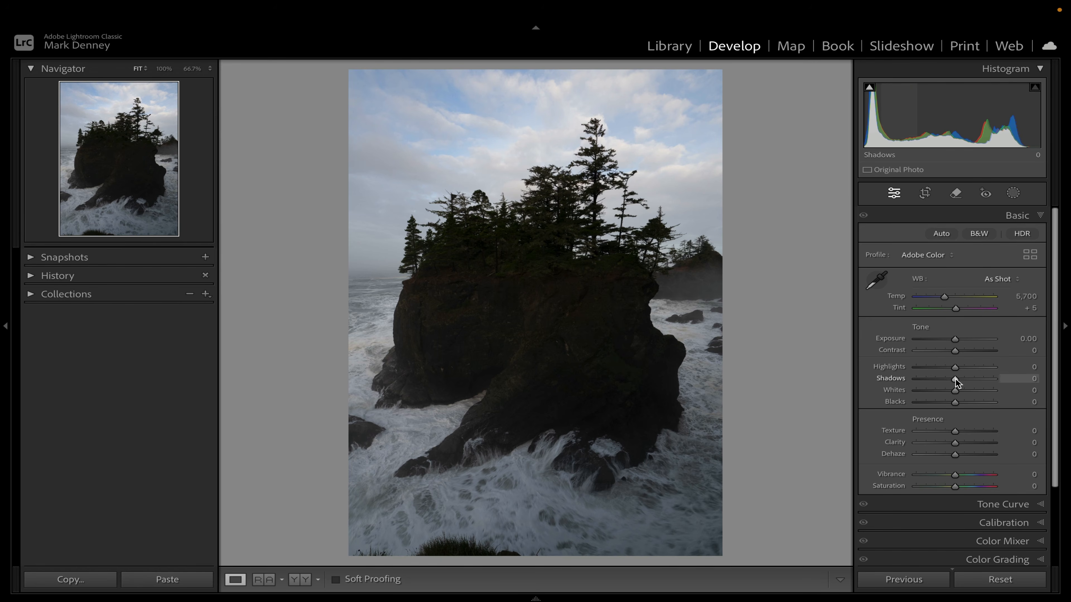
drag(958, 379, 968, 401)
key(backslash)
key(backslash)
key(backslash)
key(backslash)
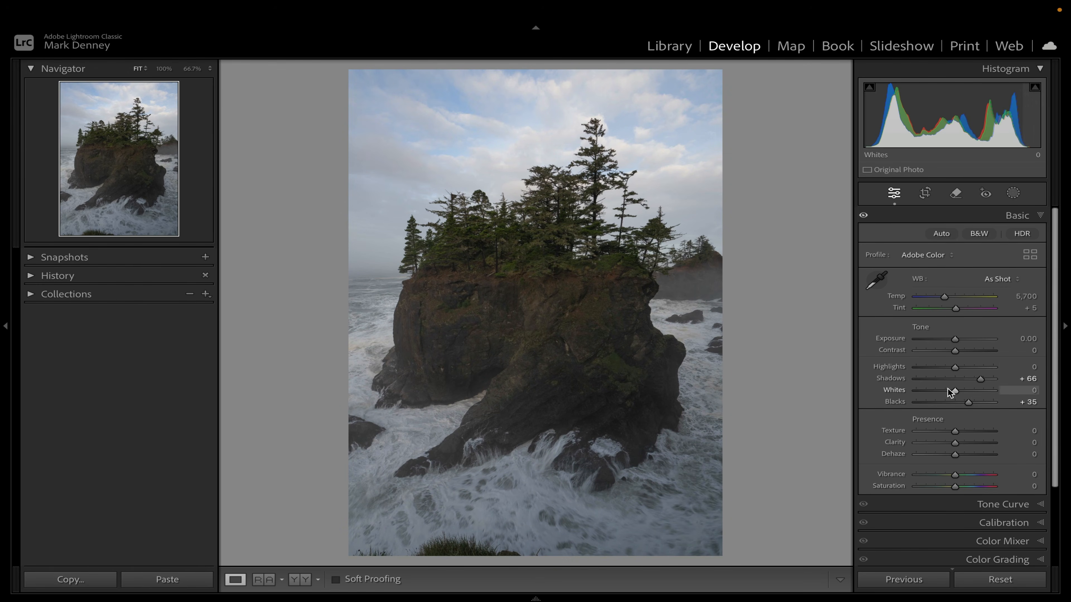
Set the photo's basic tone to Highlights -67 and Whites +51.
drag(947, 366, 925, 369)
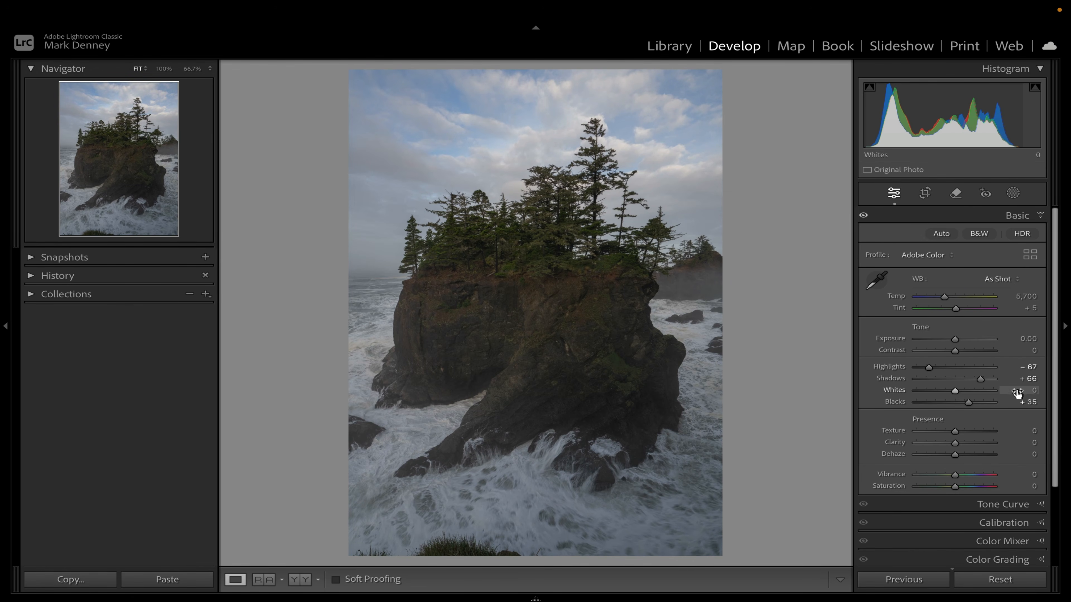
drag(954, 391, 974, 393)
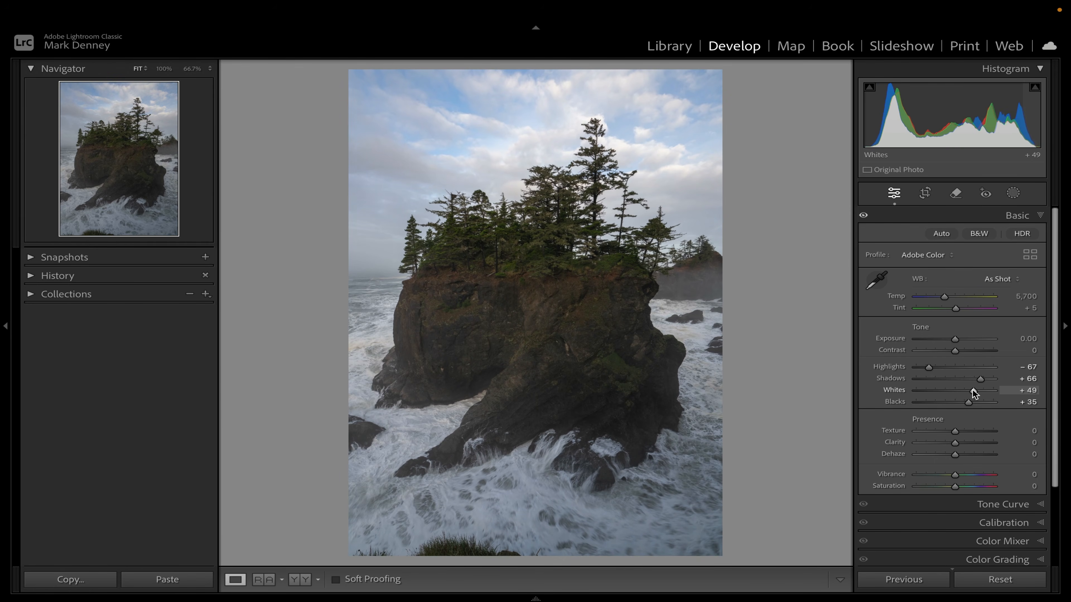
drag(974, 393, 975, 392)
Adjust the photo's presence settings to Texture +15, Clarity -20 and Vibrance -12.
click(1025, 430)
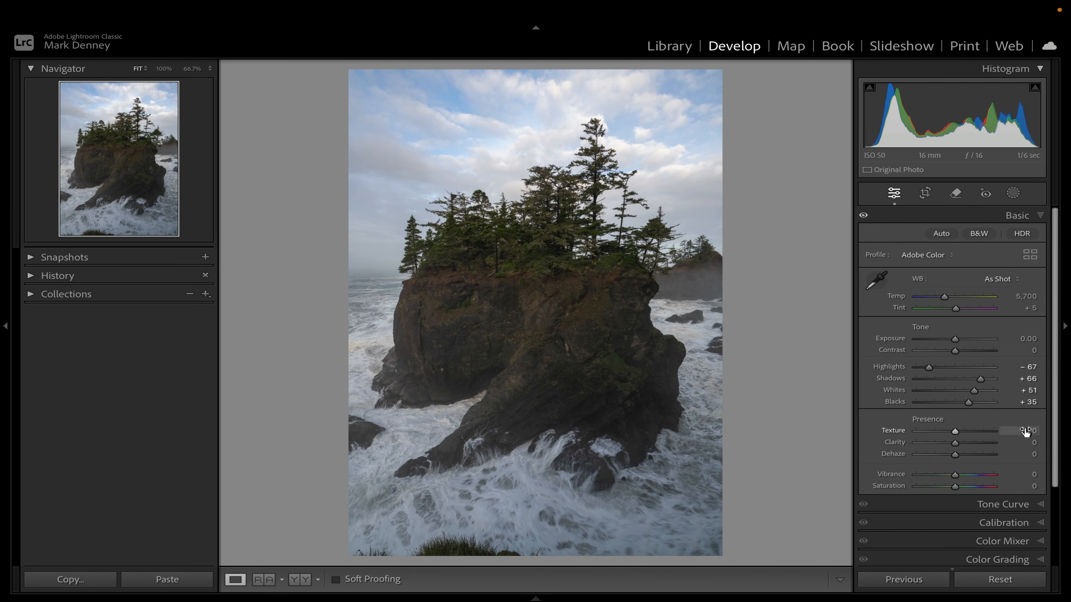
key(Tab)
drag(955, 442, 947, 445)
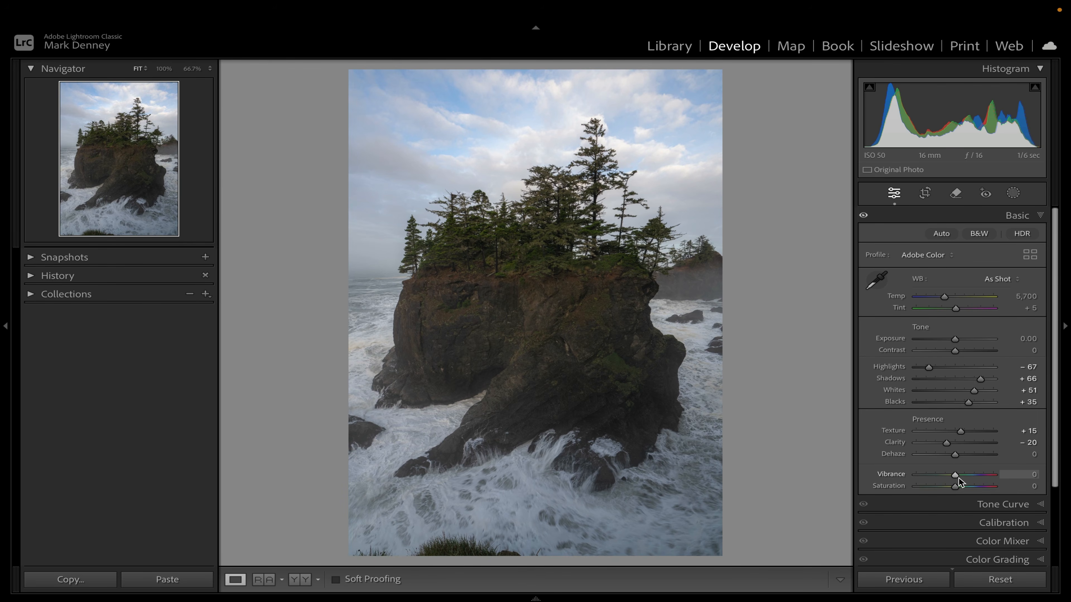
drag(955, 475, 952, 476)
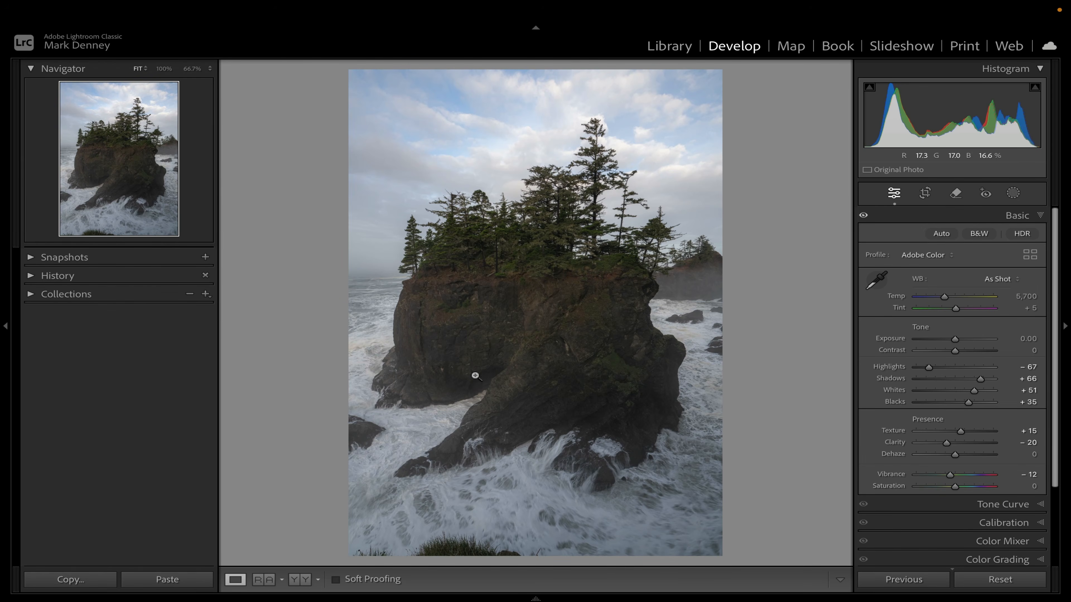
Compare the photo before and after the basic adjustments.
key(backslash)
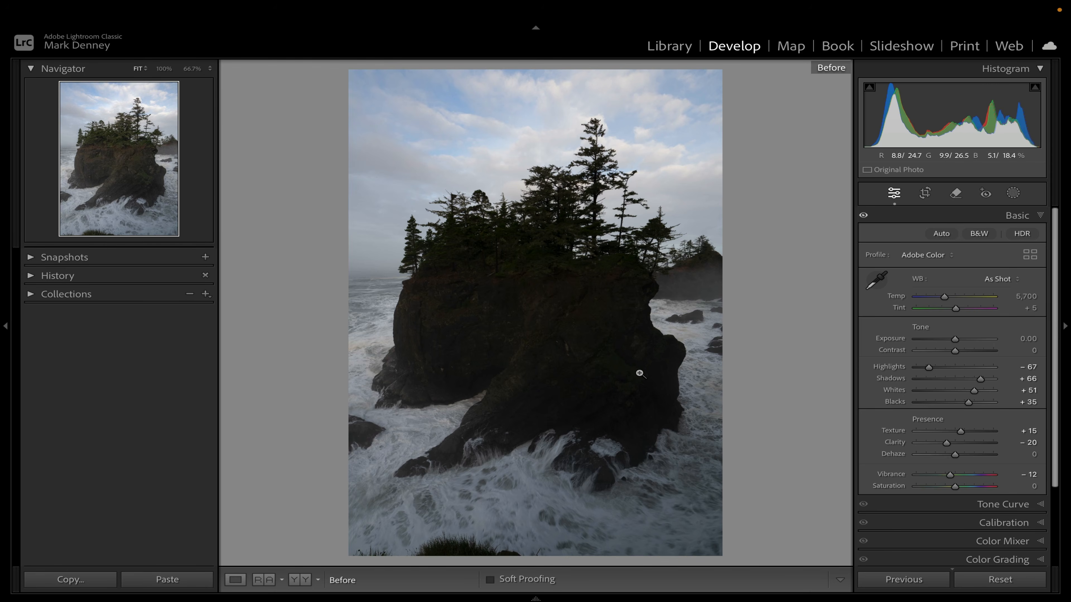
key(backslash)
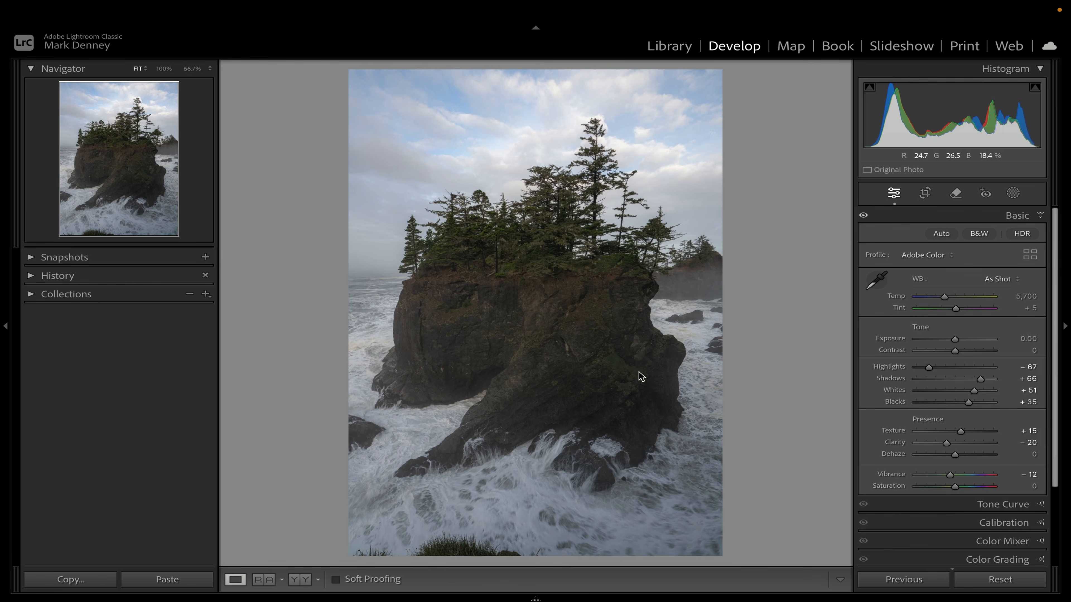
key(backslash)
key(backslash)
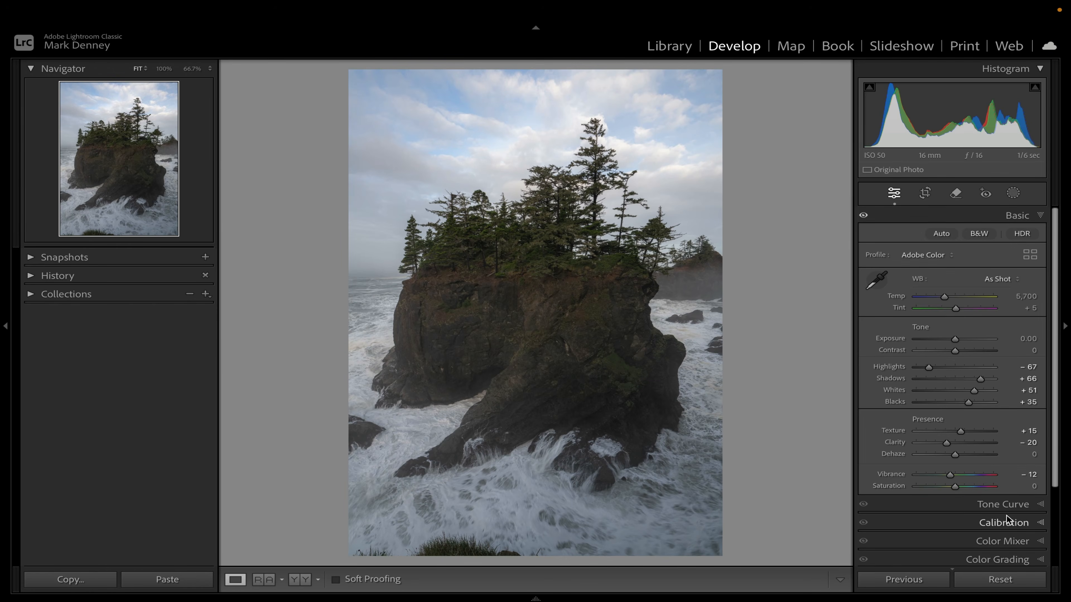
Calibrate the Blue Primary with Saturation +45 and Hue -15.
click(1006, 518)
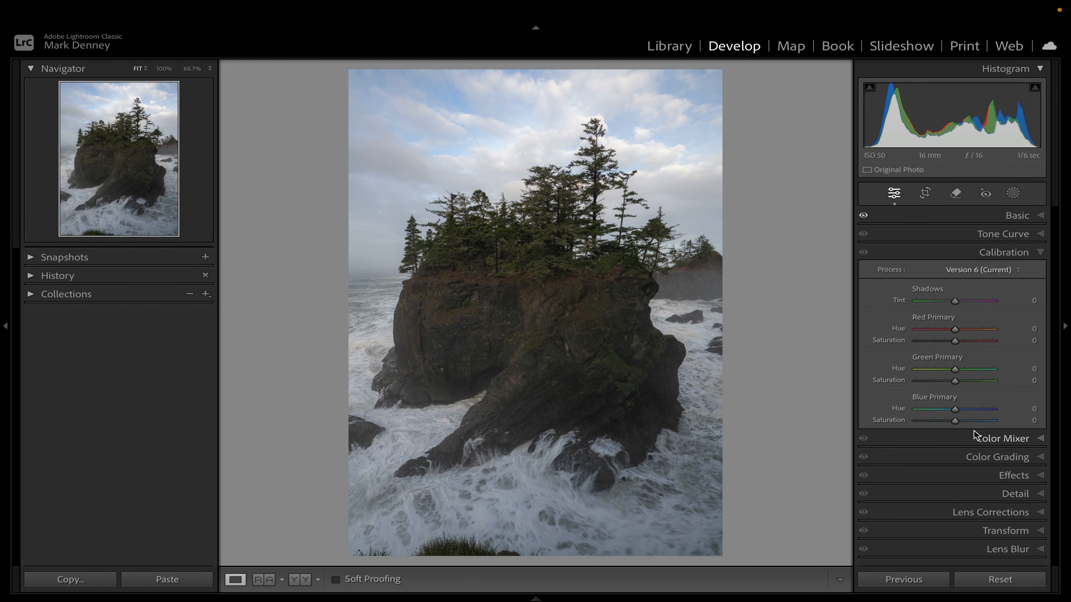
mouse_move(956, 421)
mouse_down()
mouse_move(987, 420)
mouse_move(971, 431)
mouse_up()
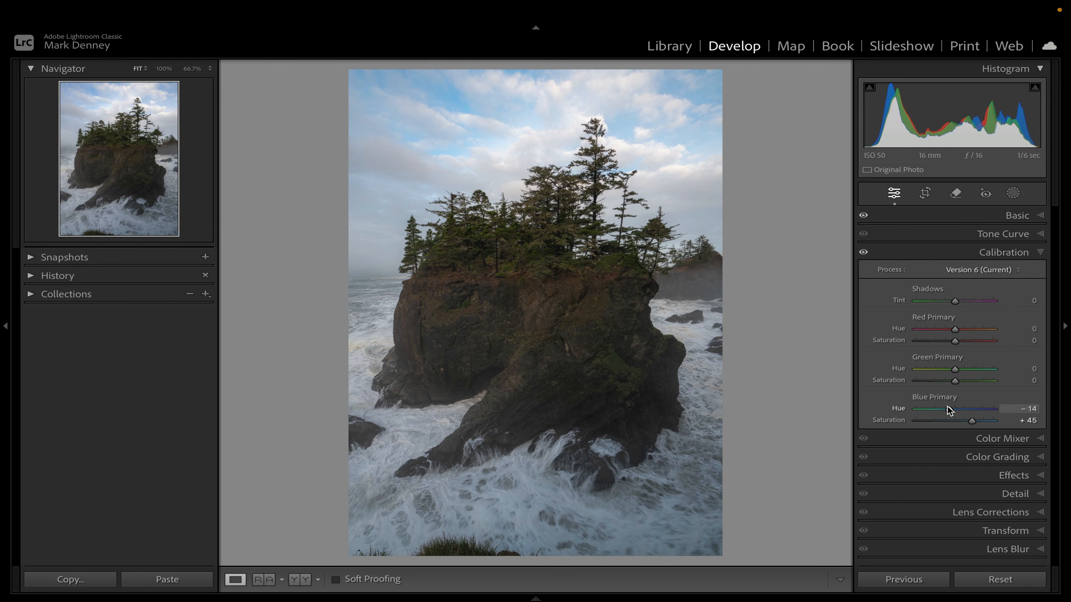
drag(961, 406, 950, 406)
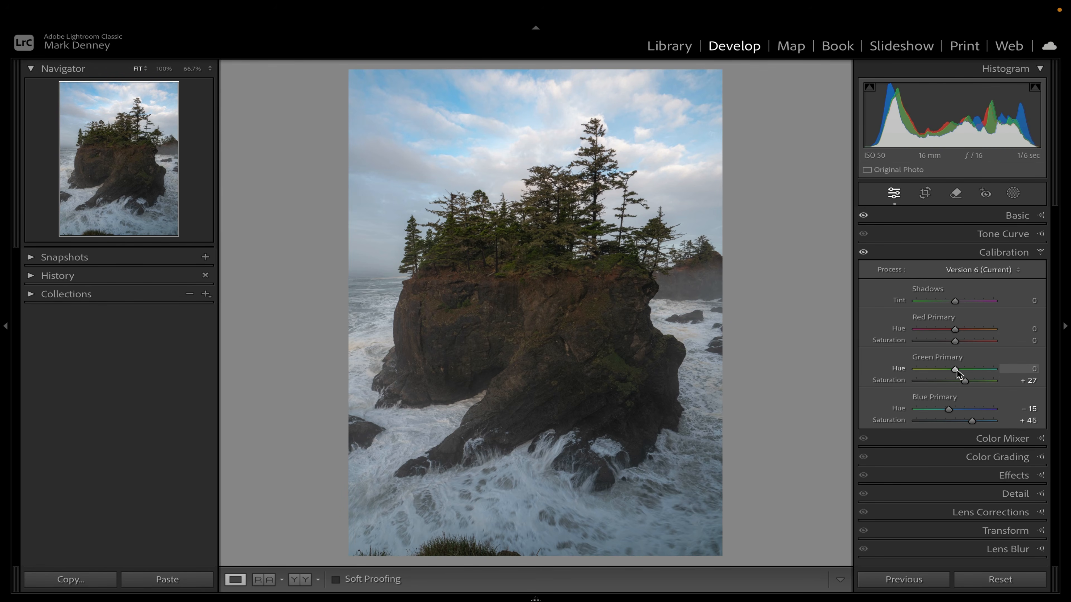
Calibrate the Green Primary to Hue +29 and Saturation +27, and the Red Primary to Saturation +32 with a slightly lower Hue.
drag(956, 369, 967, 398)
mouse_move(956, 341)
mouse_down()
mouse_move(946, 342)
mouse_move(970, 357)
mouse_up()
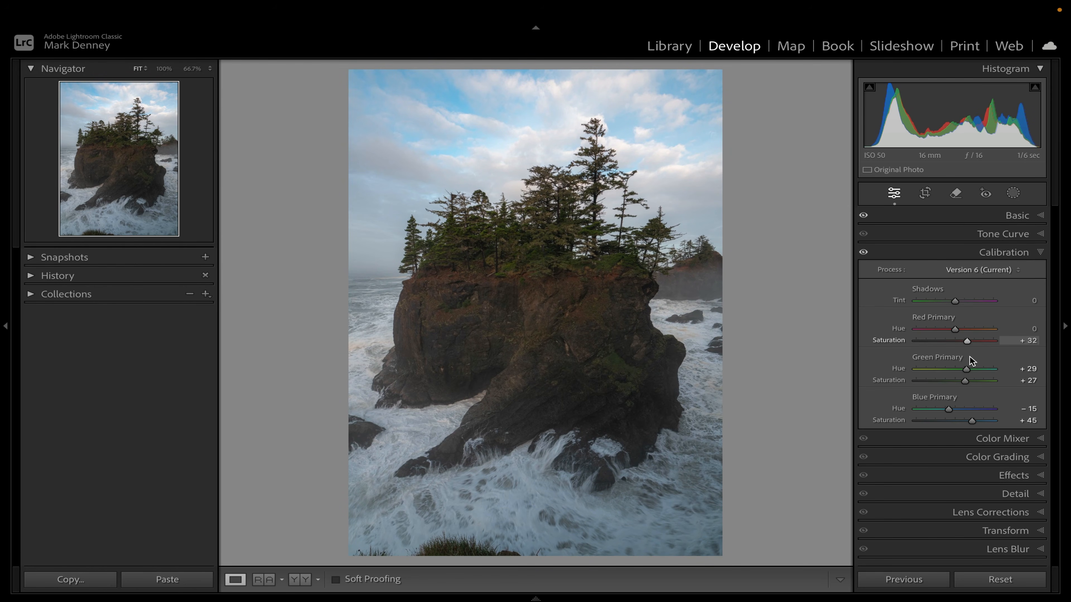
mouse_move(958, 329)
mouse_down()
mouse_move(973, 327)
mouse_move(951, 340)
mouse_up()
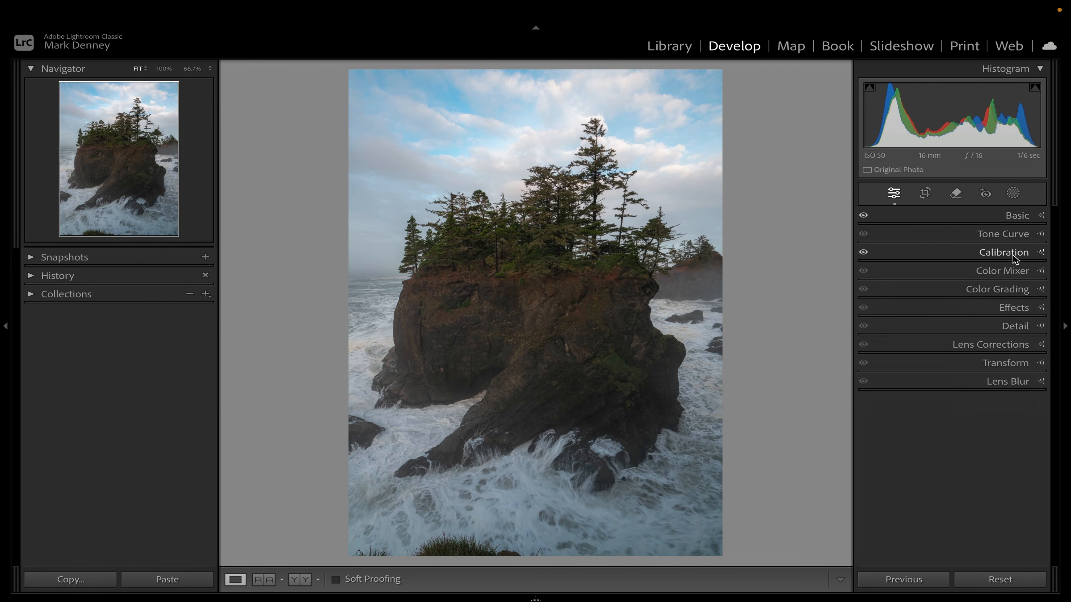
Raise the Color Mixer luminance to +46 for Green, +40 for Yellow and +38 for Orange.
click(1003, 266)
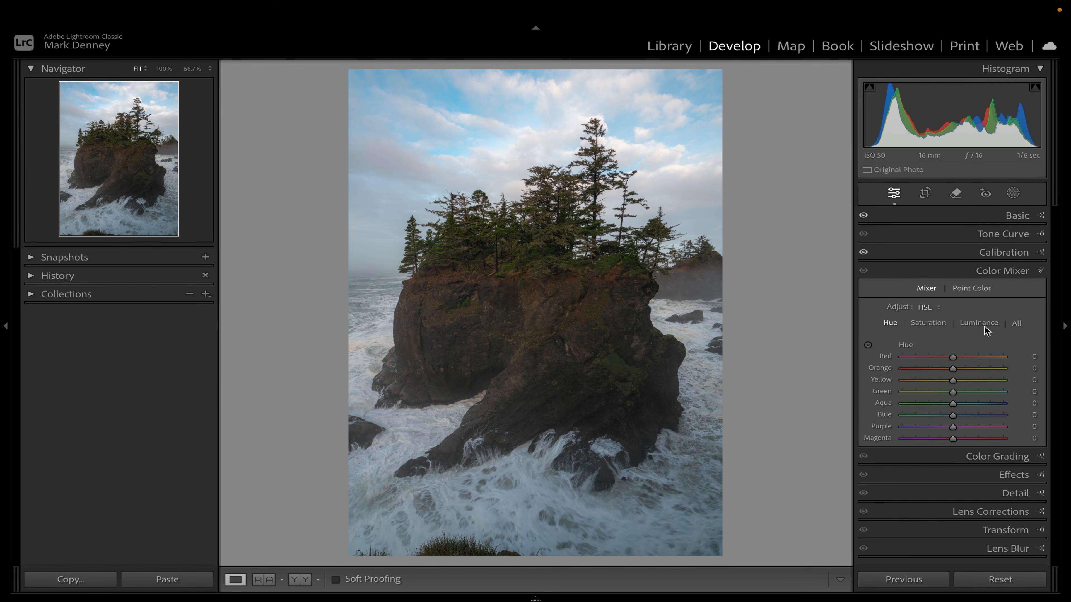
drag(952, 391, 990, 403)
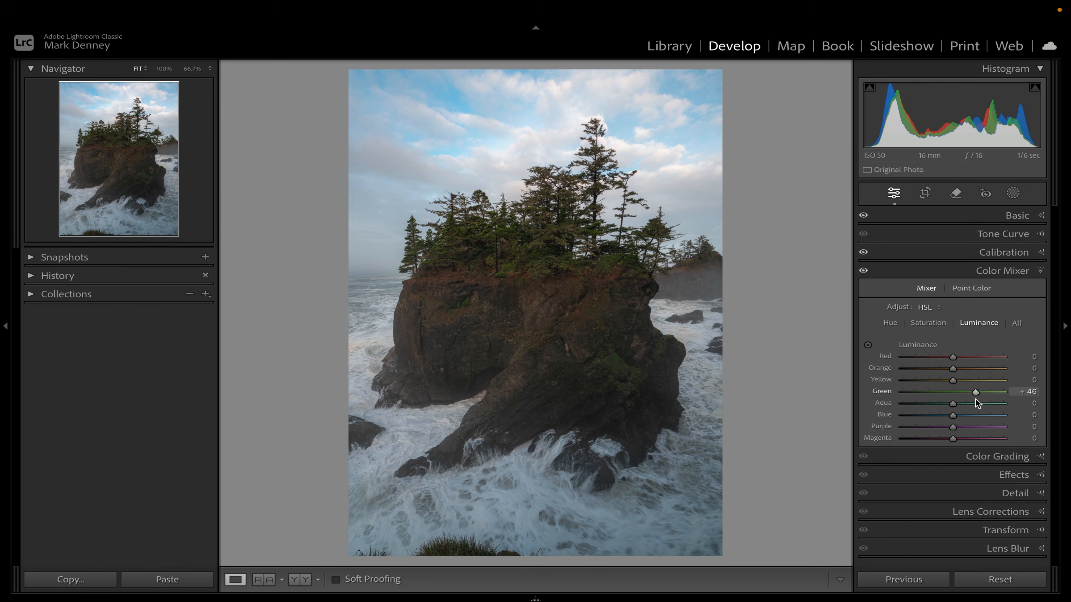
mouse_move(974, 399)
mouse_down()
mouse_move(874, 378)
mouse_move(1032, 382)
mouse_move(953, 409)
mouse_move(972, 408)
mouse_up()
mouse_move(953, 368)
mouse_down()
mouse_move(899, 370)
mouse_move(995, 375)
mouse_move(973, 375)
mouse_up()
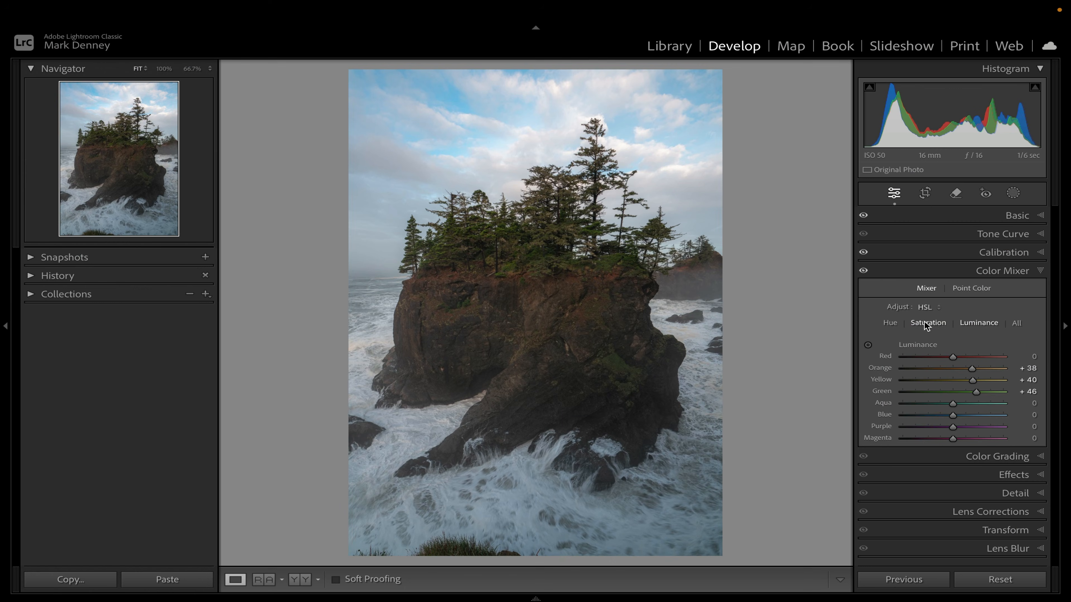
Lower the Blue saturation in the Color Mixer to about -42.
click(924, 321)
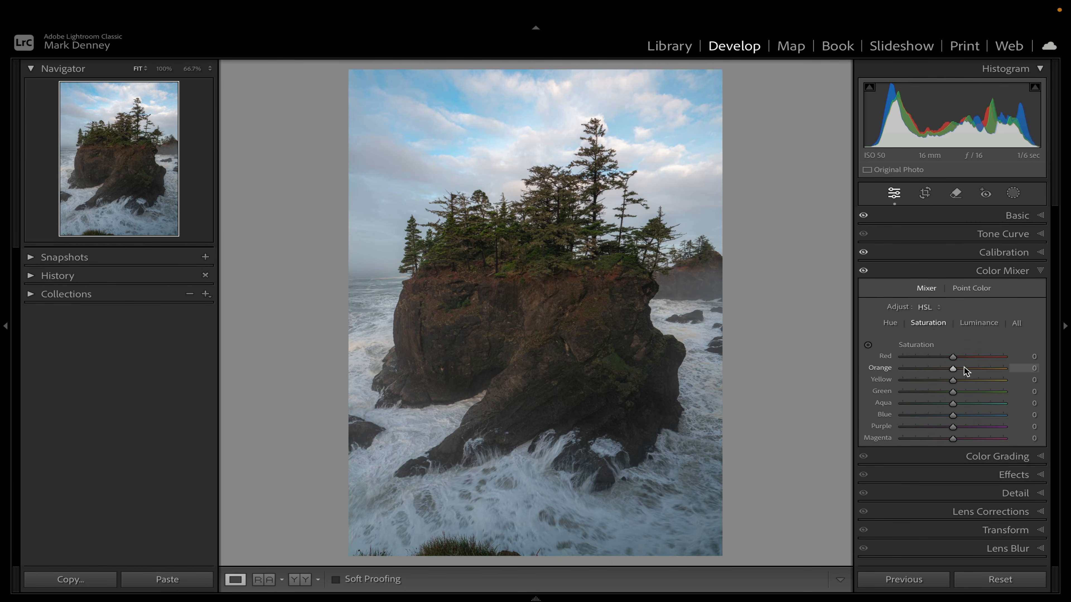
drag(931, 416, 934, 418)
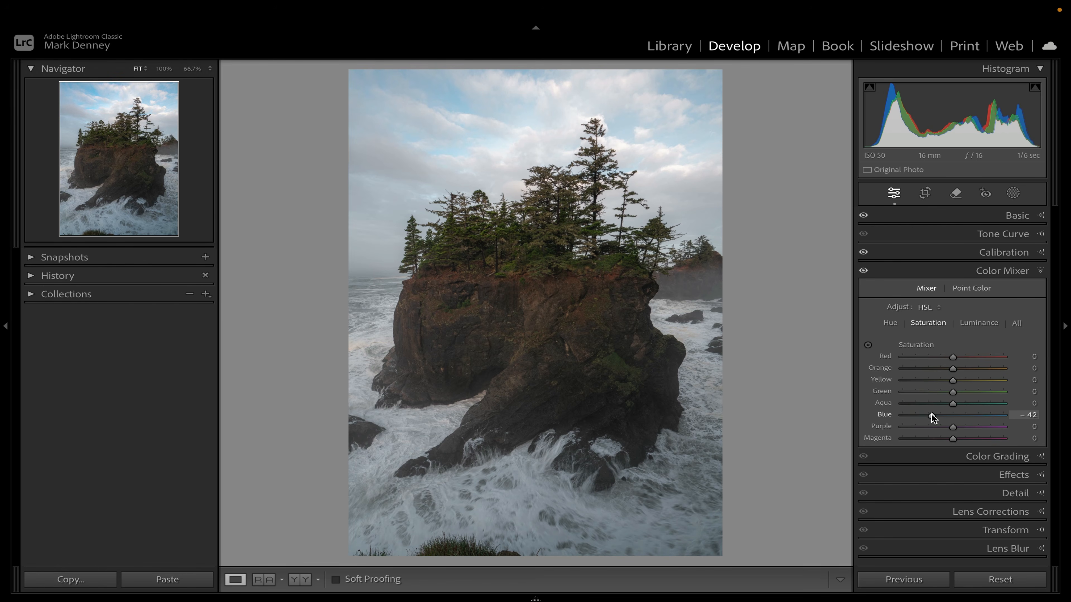
drag(932, 418, 929, 418)
Shift the Color Mixer hue to +14 for Green and +20 for Yellow, and compare the photo with the original.
click(887, 324)
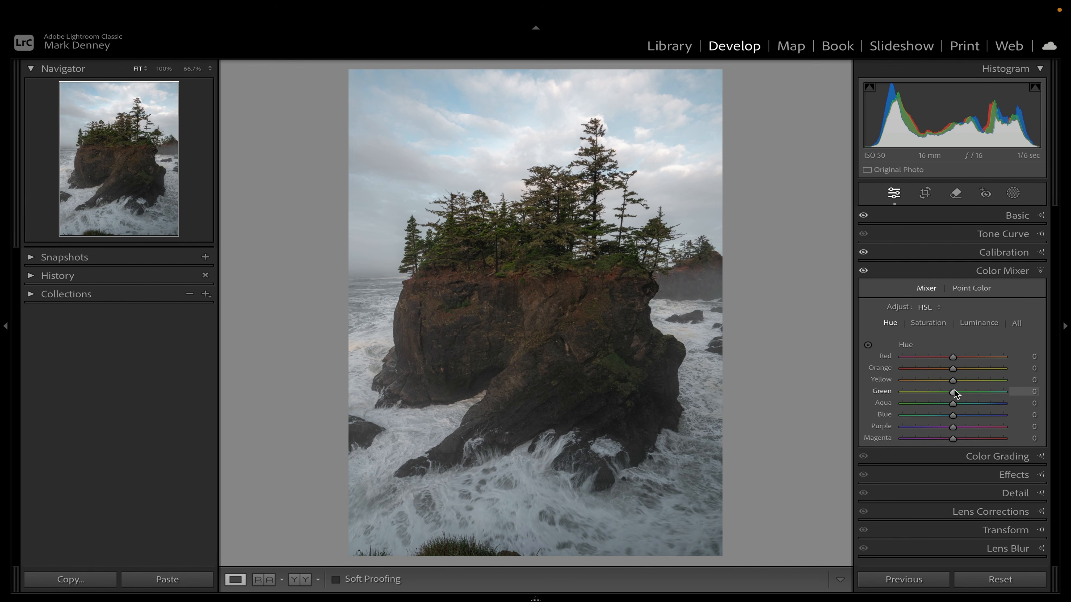
mouse_move(953, 392)
mouse_down()
mouse_move(983, 403)
mouse_move(962, 395)
mouse_move(965, 380)
mouse_up()
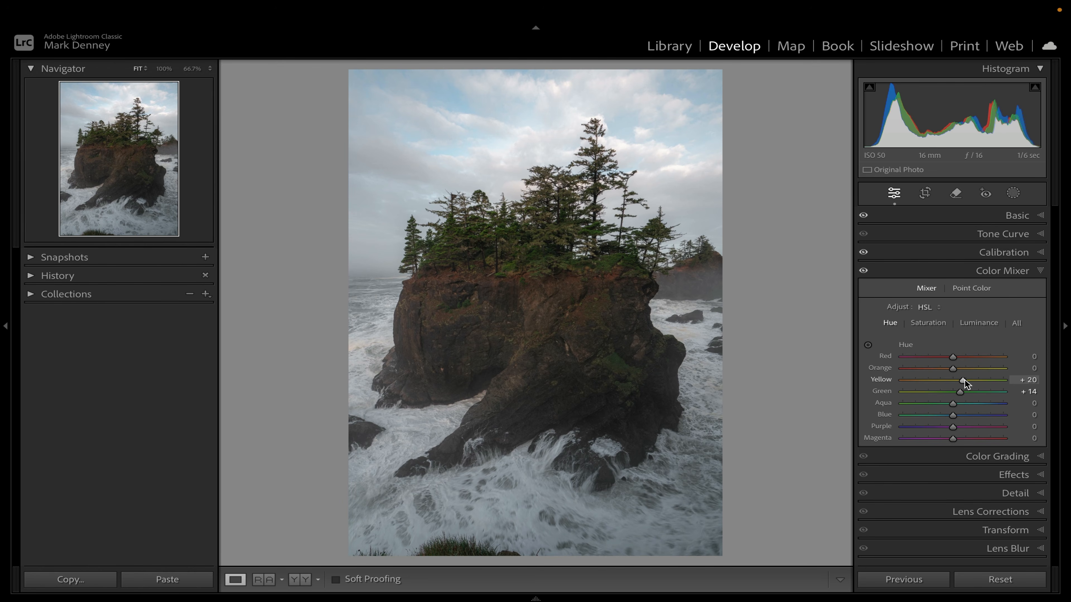
key(backslash)
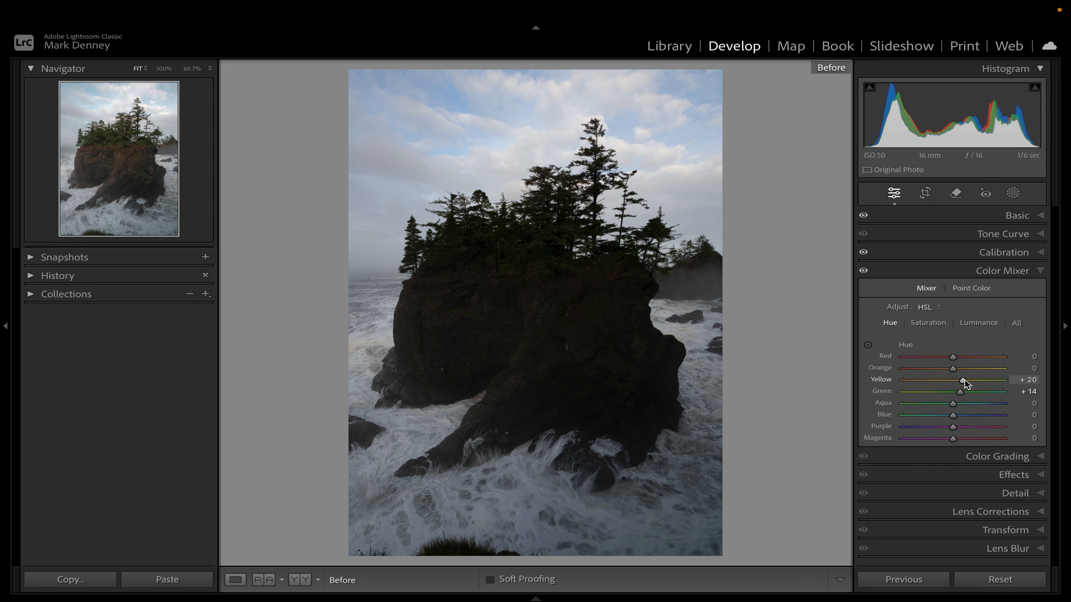
key(backslash)
key(backslash)
key(backslash)
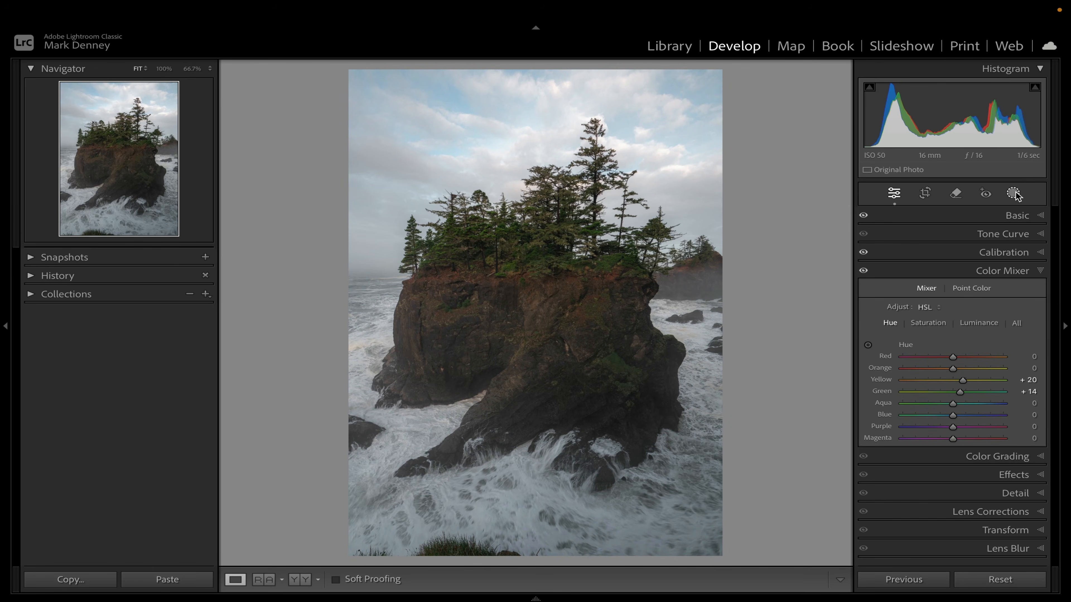
Create separate landscape masks for the sky and the water.
click(1013, 194)
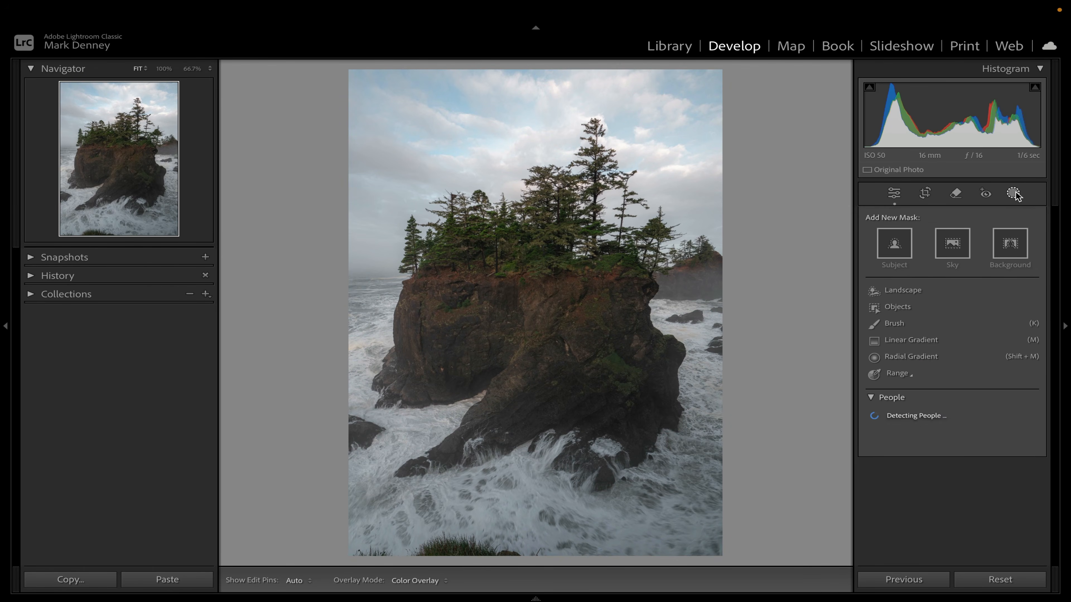
click(908, 290)
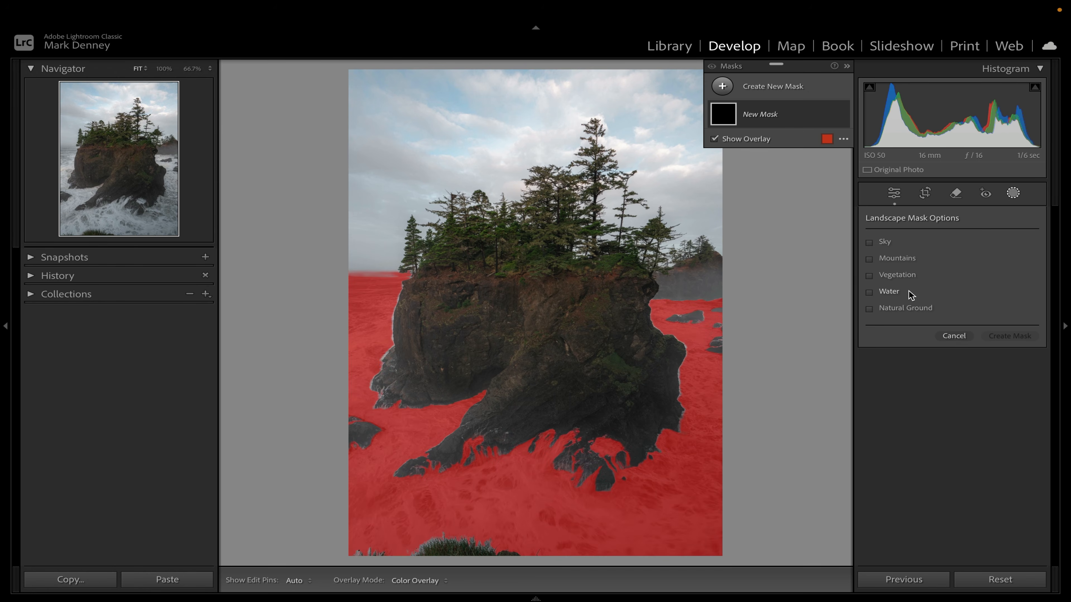
click(869, 243)
click(874, 293)
click(1001, 364)
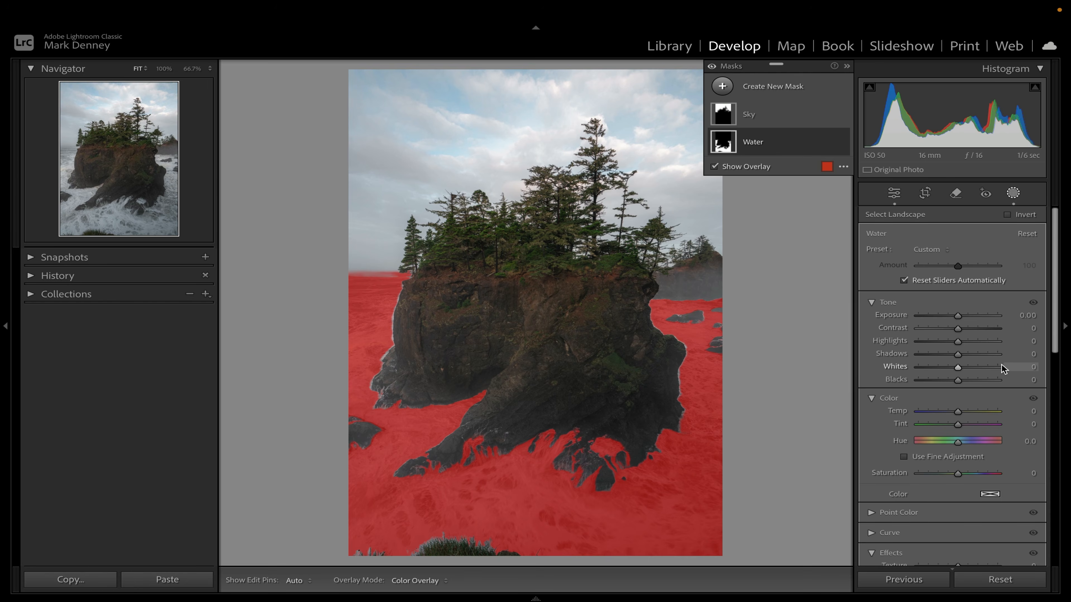
Adjust the sky mask to Highlights -42, Shadows -51, Blacks -28 and Contrast 48.
click(776, 112)
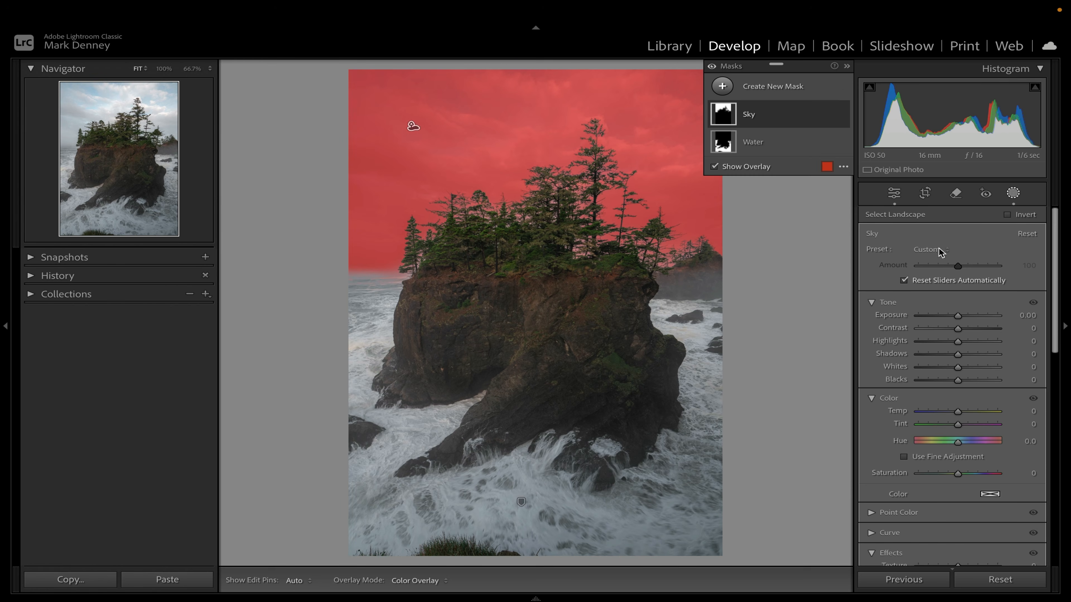
drag(956, 340, 938, 341)
drag(957, 354, 943, 379)
drag(966, 329, 974, 327)
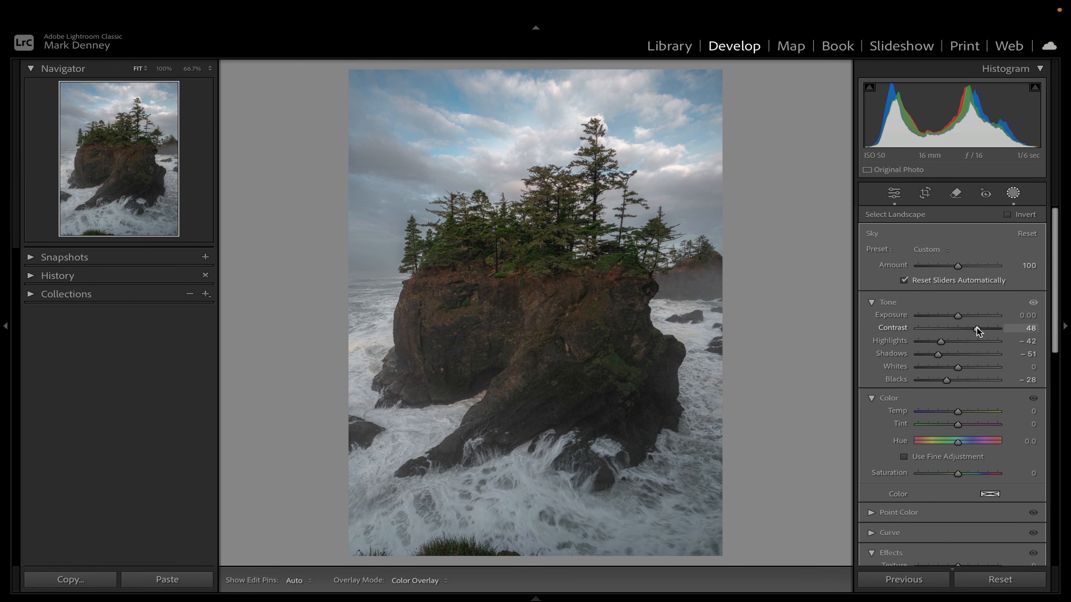
drag(977, 331, 977, 331)
Toggle the sky mask's visibility to compare the sky with and without its adjustments.
click(840, 114)
click(840, 114)
click(841, 114)
click(840, 114)
click(841, 114)
click(841, 116)
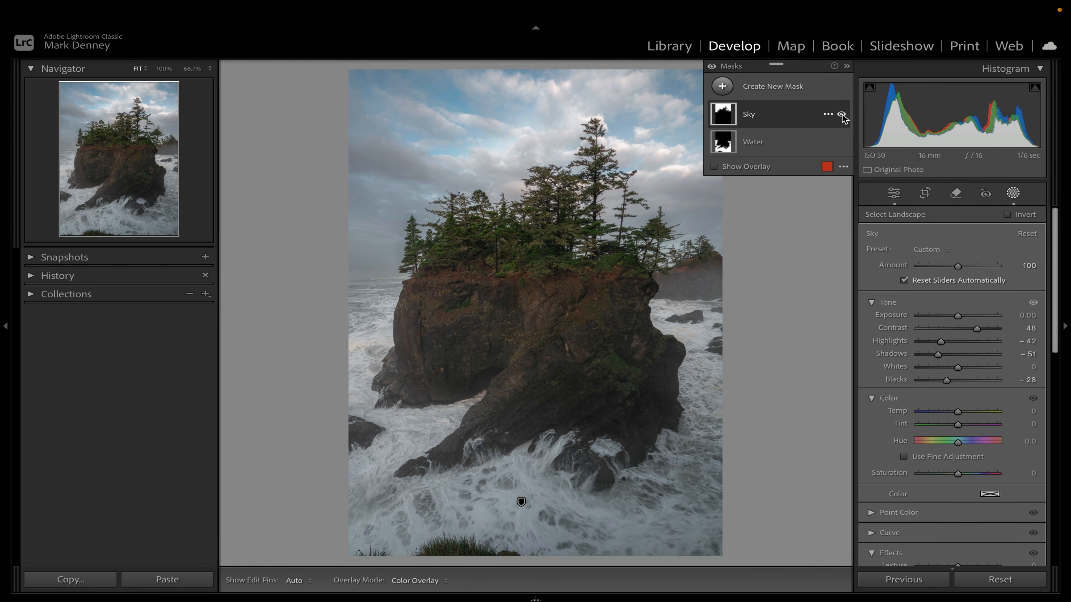
click(841, 115)
click(842, 117)
click(842, 116)
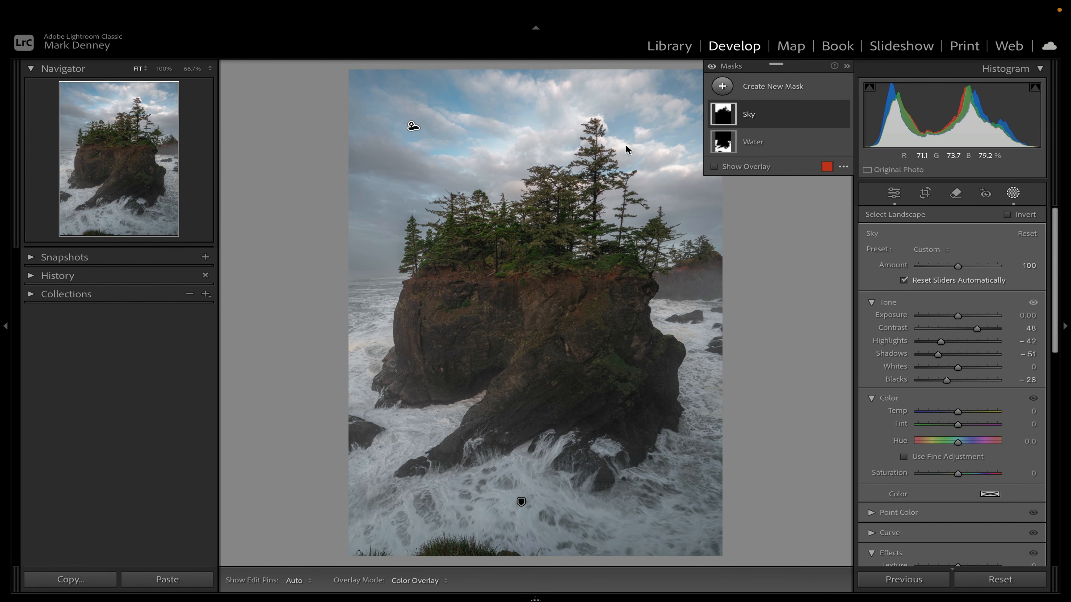
Adjust the water mask to Contrast 35, Highlights -54, Whites 40 and Clarity 27.
click(724, 143)
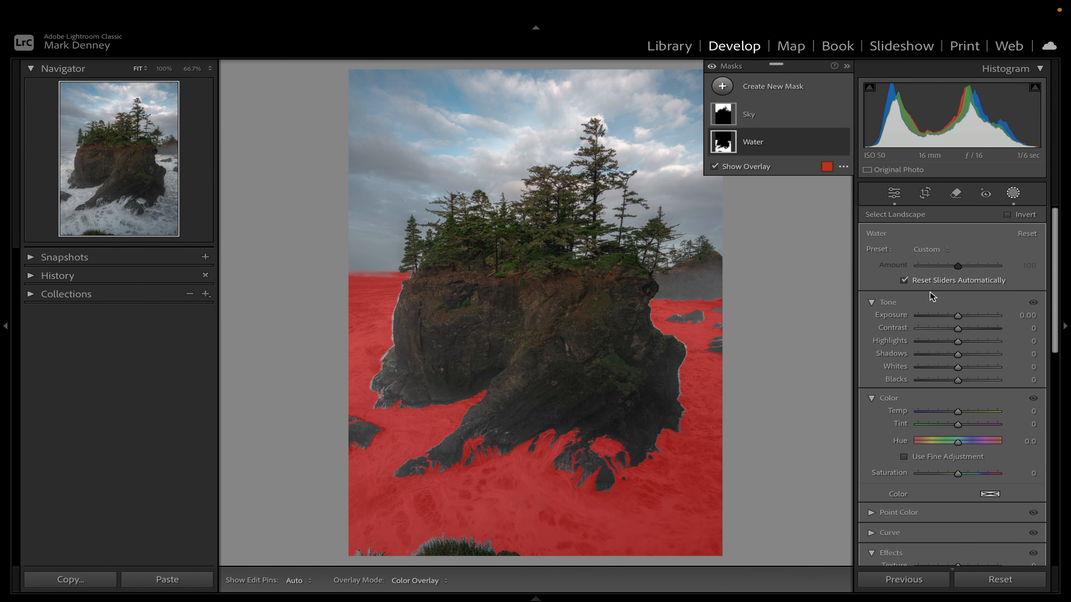
drag(957, 328, 971, 330)
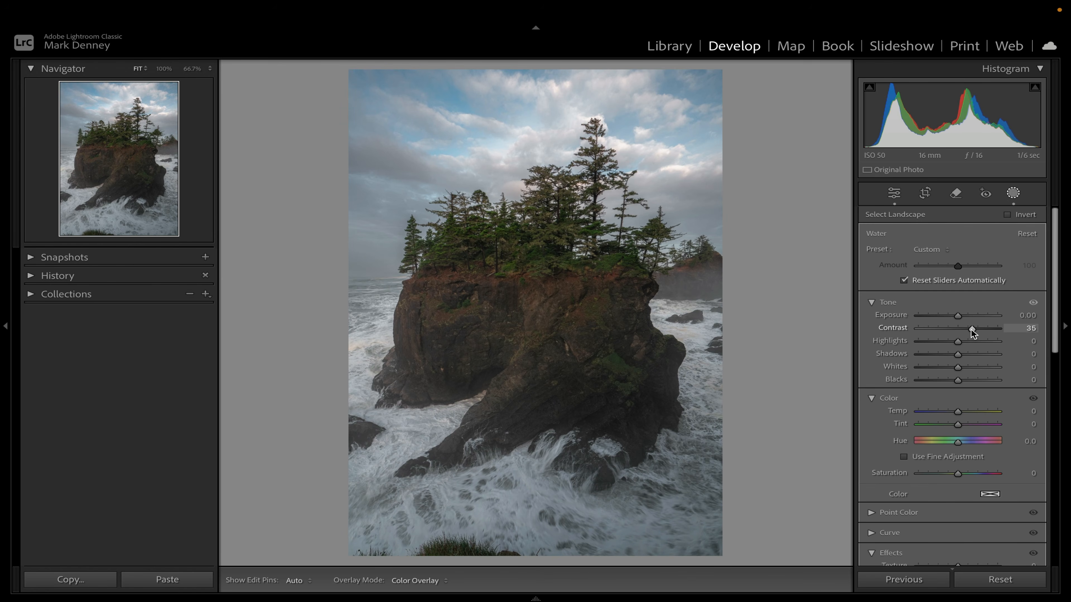
drag(971, 331, 936, 340)
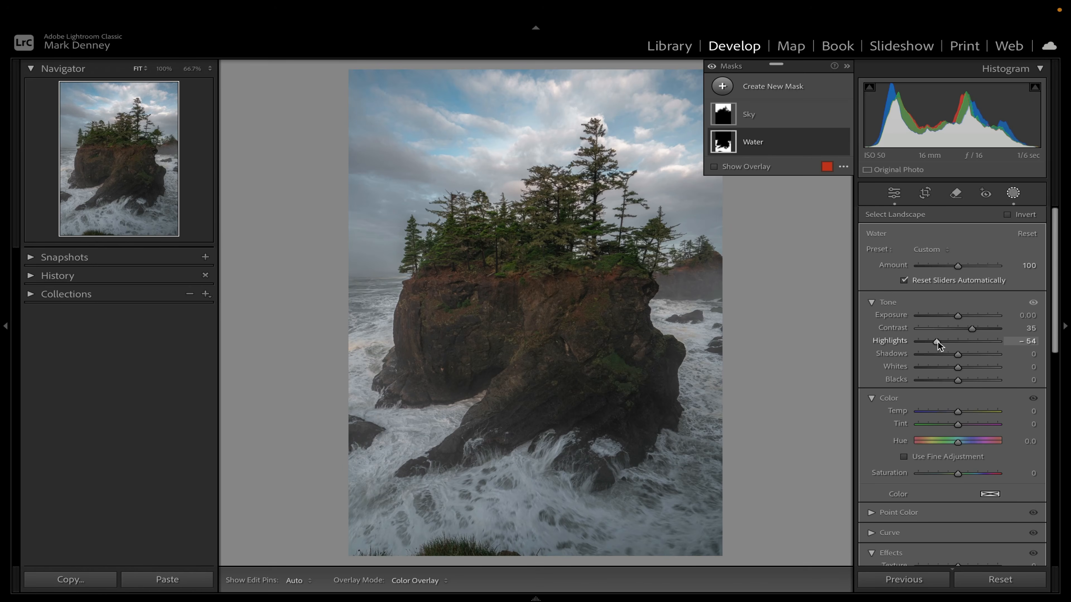
mouse_move(959, 366)
mouse_down()
mouse_move(988, 366)
mouse_move(974, 366)
mouse_up()
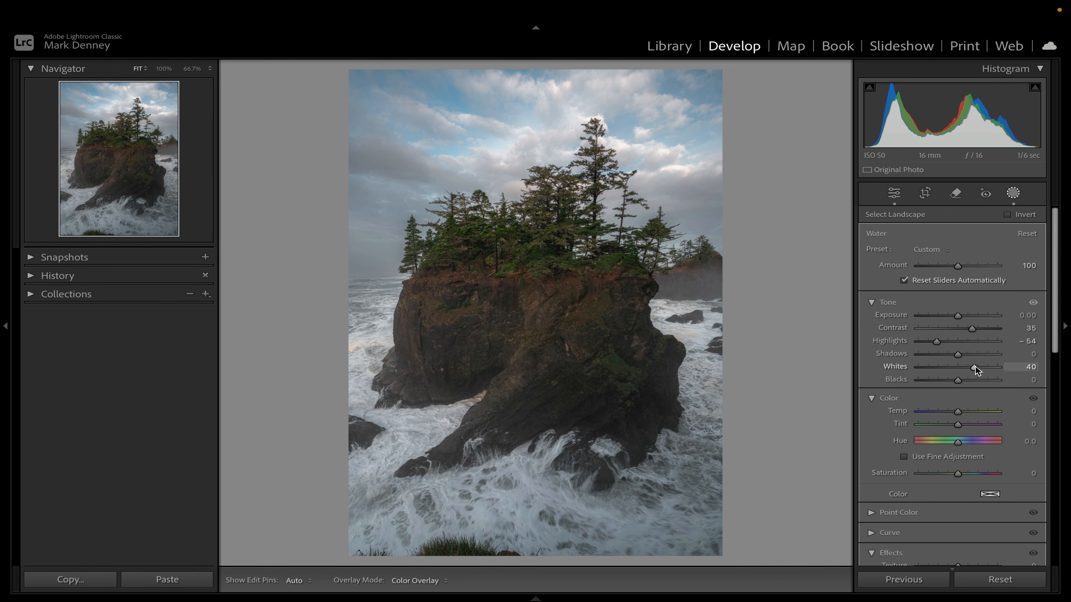
scroll(925, 473, down, 3)
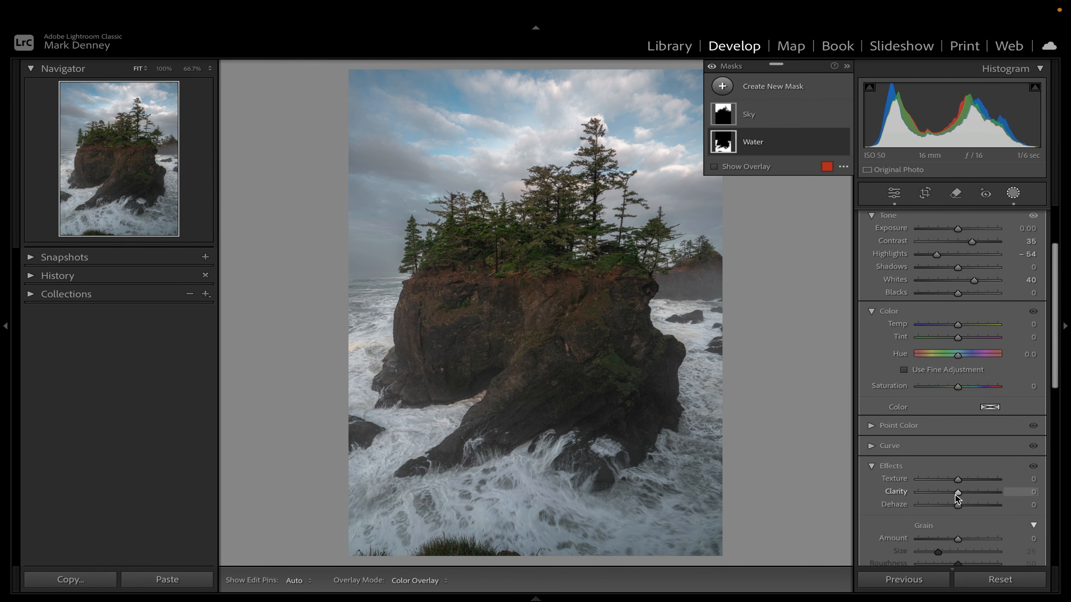
mouse_move(957, 494)
mouse_down()
mouse_move(1021, 495)
mouse_move(968, 493)
mouse_up()
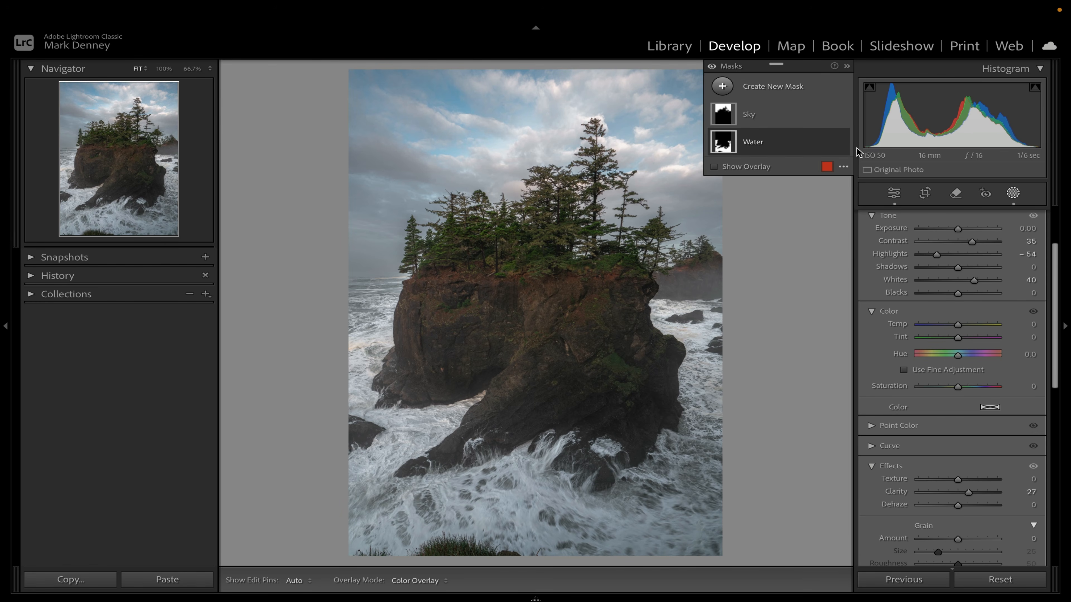
Toggle the water mask's visibility to compare the water with and without its adjustments.
click(840, 141)
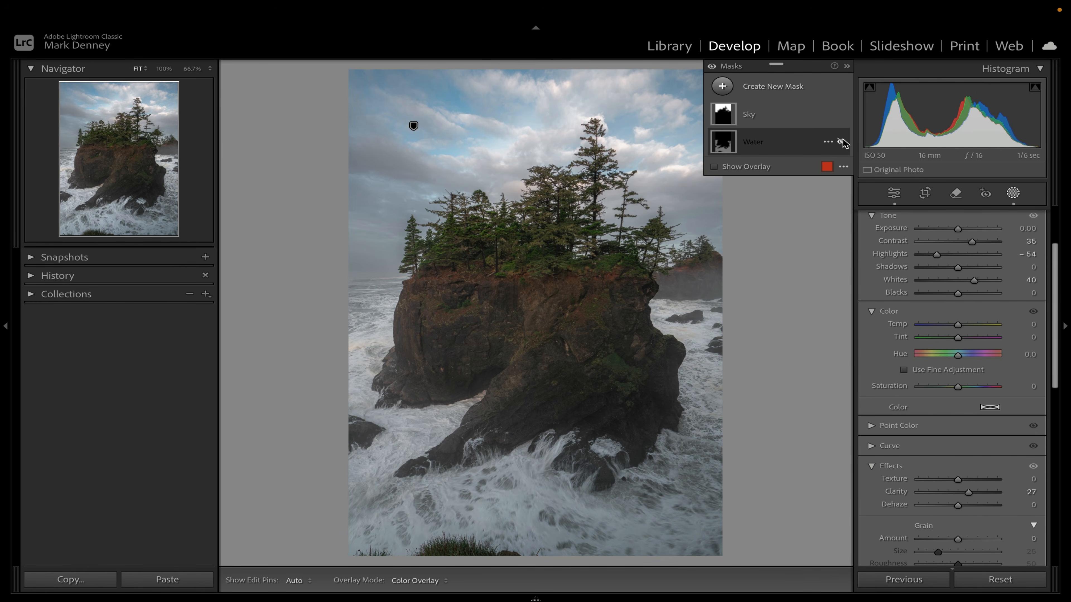
click(841, 142)
click(841, 142)
click(841, 142)
Set the water mask's Dehaze to 10 and toggle all masks together to compare the photo with and without them.
drag(960, 504, 963, 504)
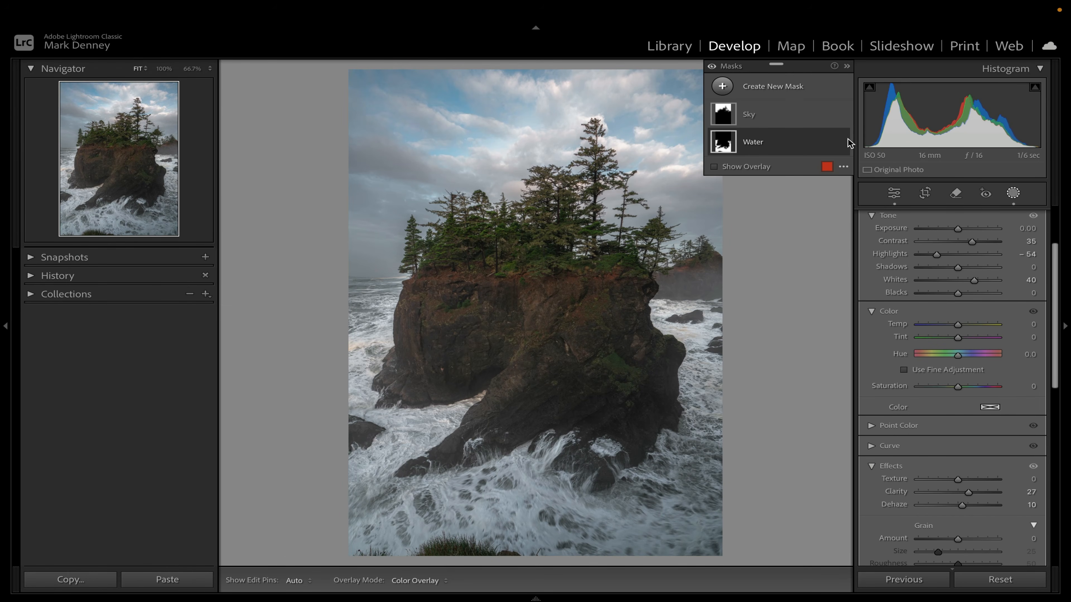
click(712, 68)
click(712, 67)
click(712, 68)
click(711, 68)
click(712, 68)
click(711, 67)
Create a radial gradient mask as a large oval centred on the sea stack, covering the rock and its trees.
click(722, 87)
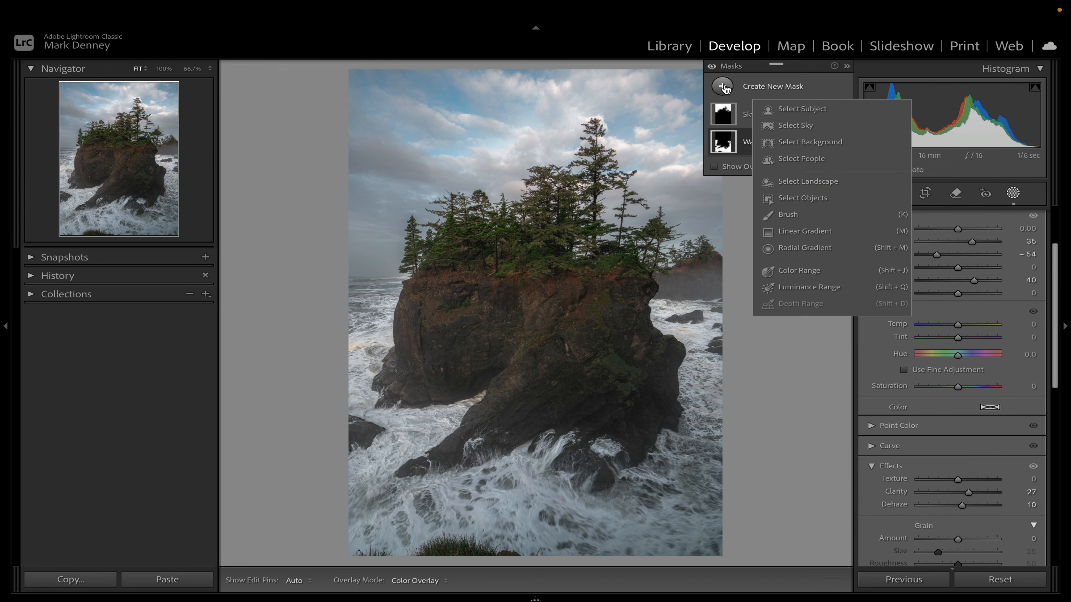
click(786, 249)
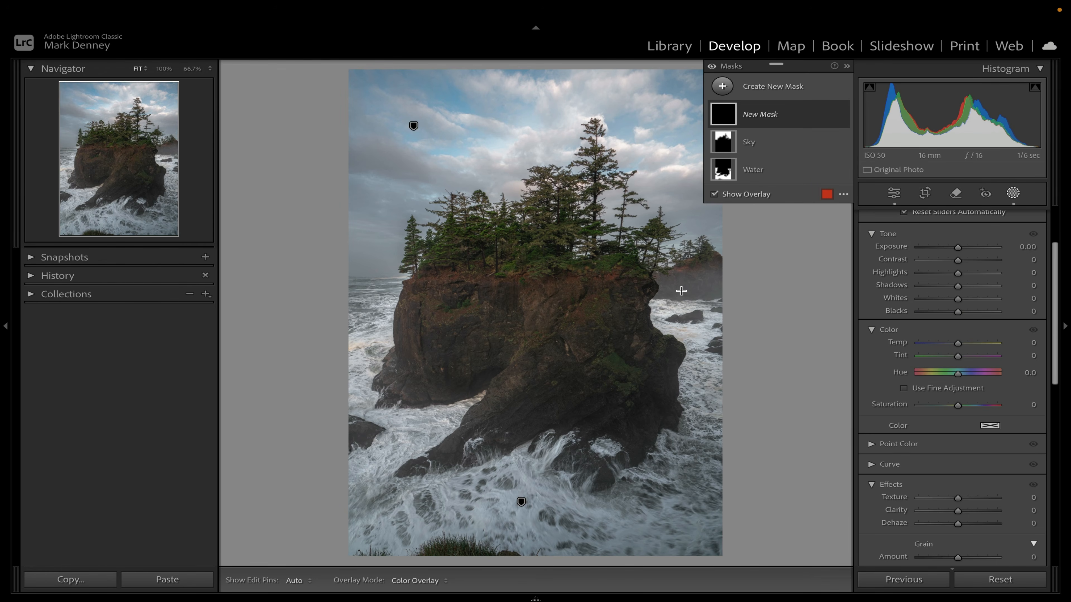
mouse_move(518, 295)
mouse_down()
mouse_move(547, 363)
mouse_move(638, 429)
mouse_move(680, 476)
mouse_move(516, 299)
mouse_move(531, 330)
mouse_up()
drag(534, 148, 539, 132)
drag(697, 329, 709, 331)
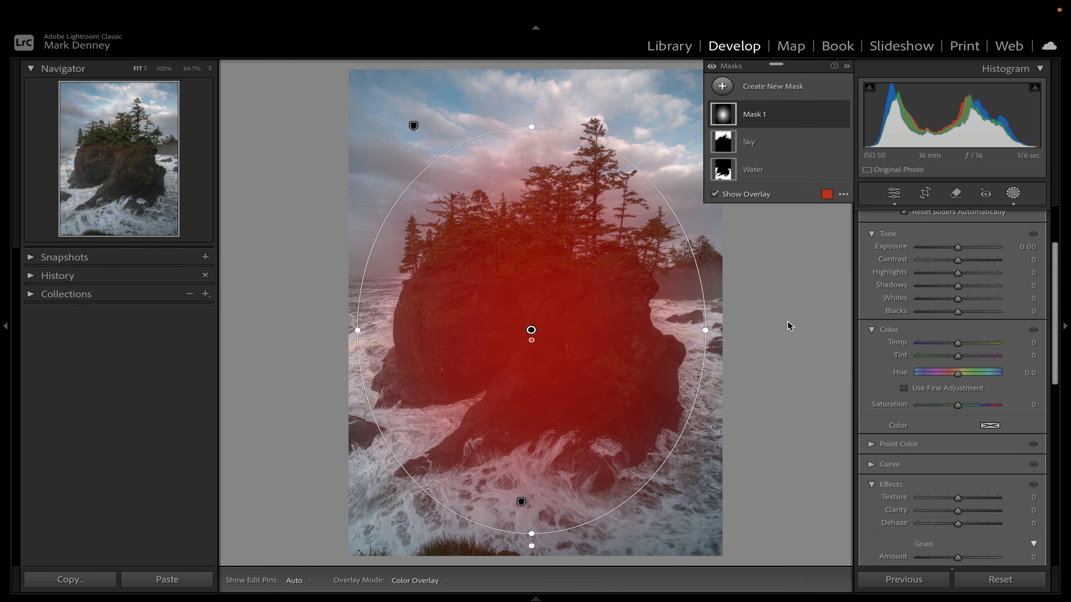
Adjust the radial mask to Exposure 0.27, Contrast 62, Highlights 7, Shadows 37, Whites 16 and Temp 27.
drag(958, 249, 962, 247)
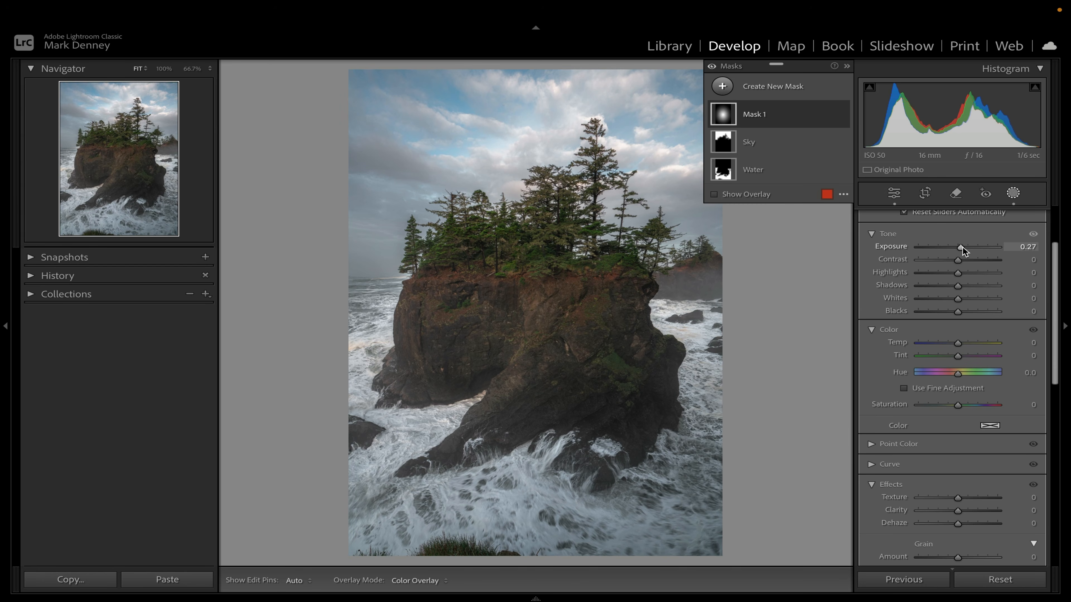
drag(960, 287, 975, 289)
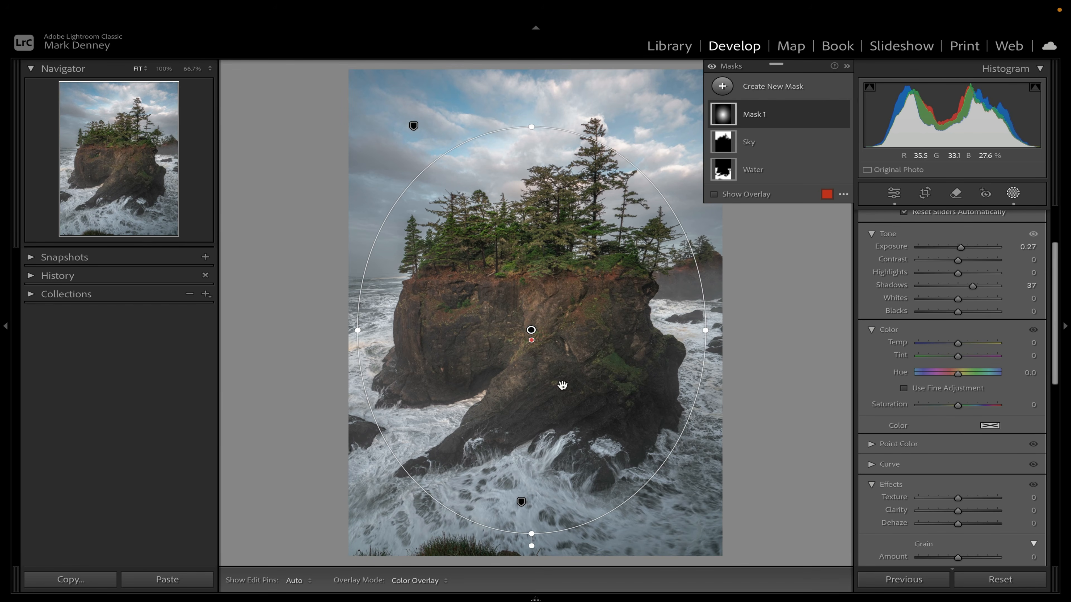
drag(977, 260, 982, 258)
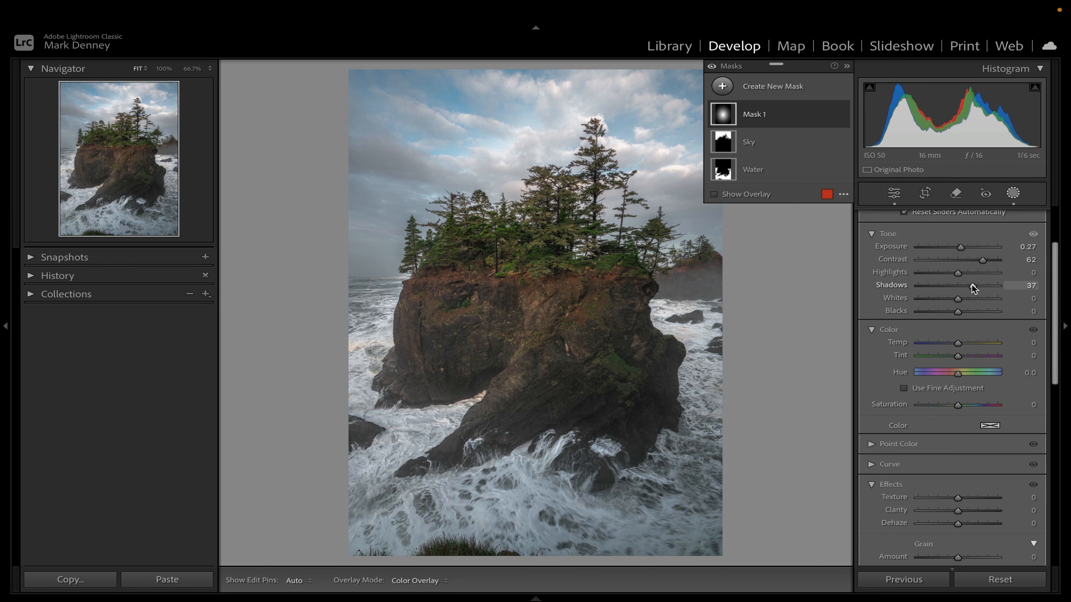
drag(961, 298, 964, 298)
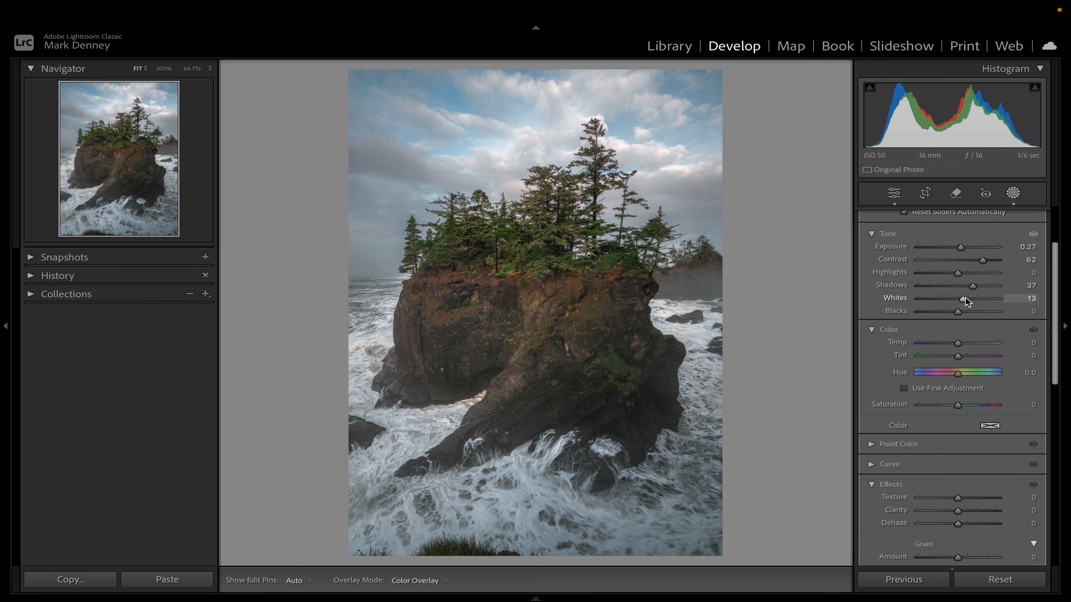
drag(966, 297, 966, 297)
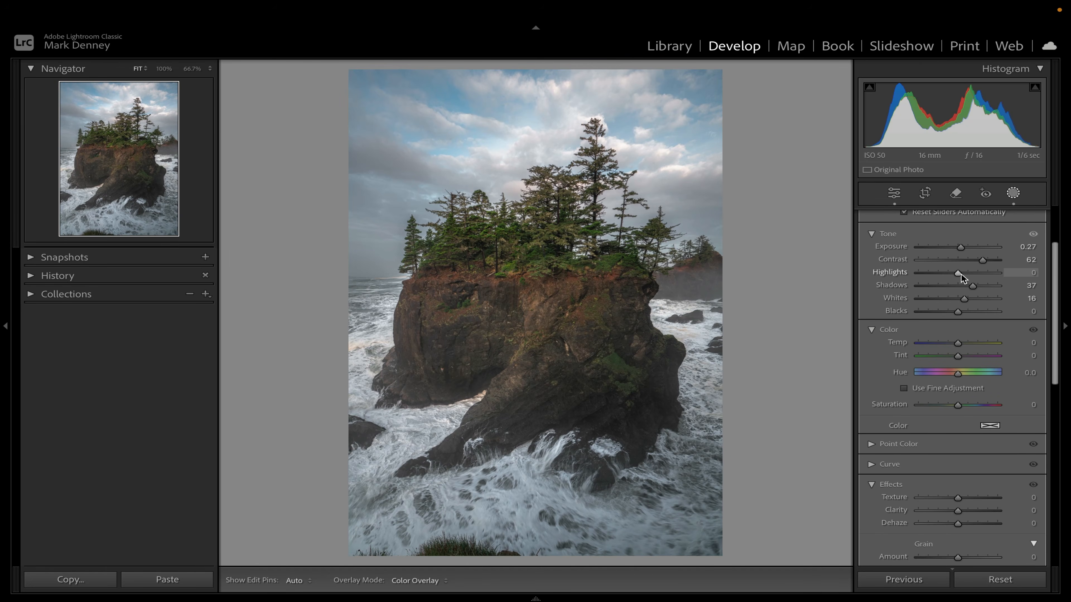
drag(961, 274, 962, 274)
drag(957, 343, 962, 343)
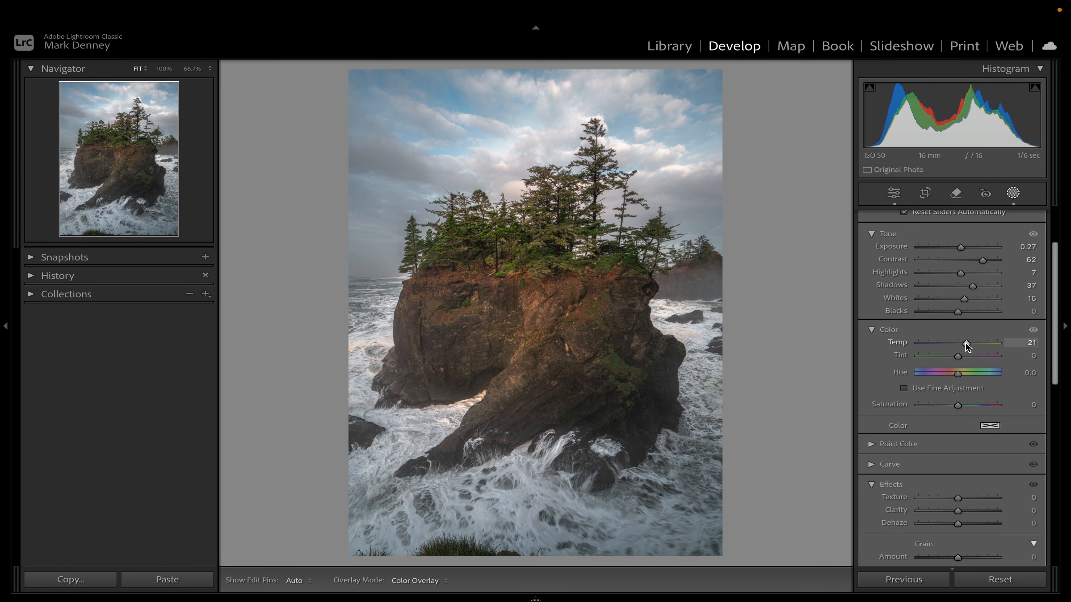
drag(966, 343, 968, 342)
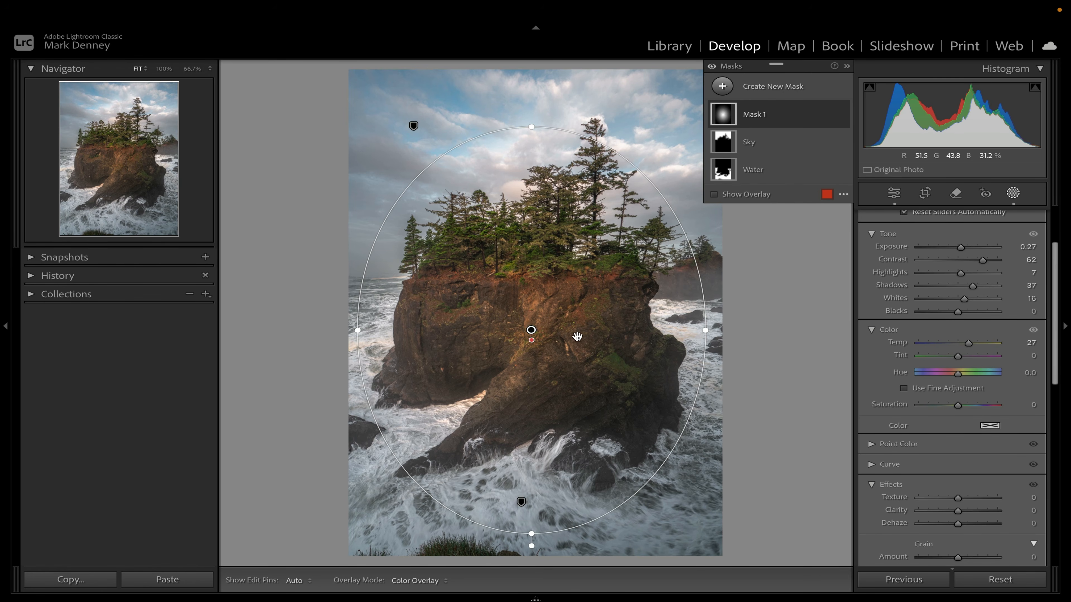
Toggle the radial mask's visibility to compare the sea stack with and without its adjustments.
click(841, 115)
click(841, 114)
click(841, 114)
click(841, 115)
click(841, 114)
click(840, 114)
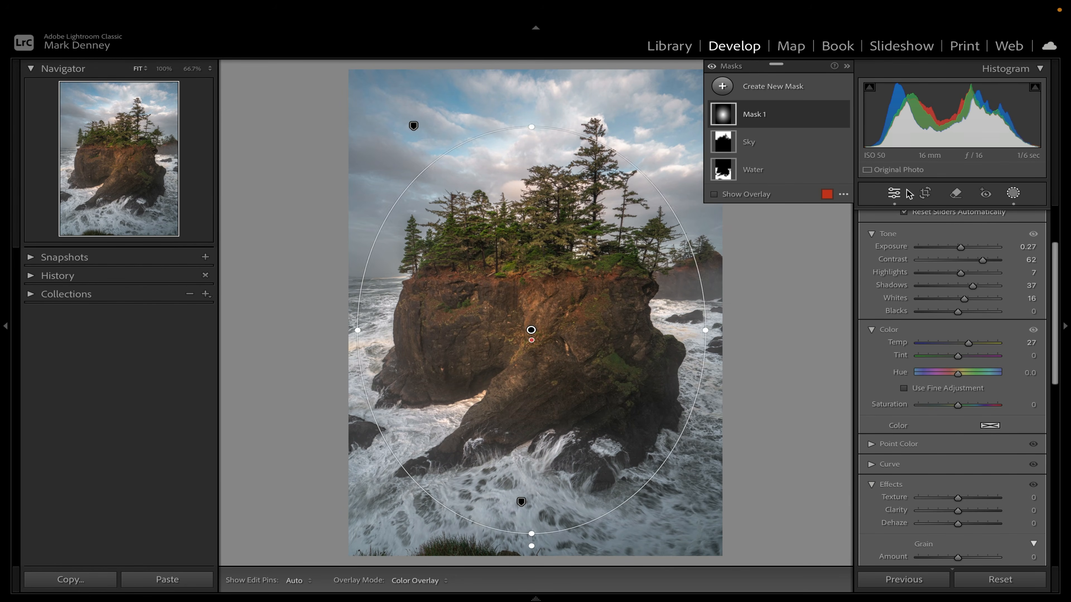
Set the radial mask's Blacks to -17 and compare the sea stack with the mask on and off.
drag(957, 312, 951, 310)
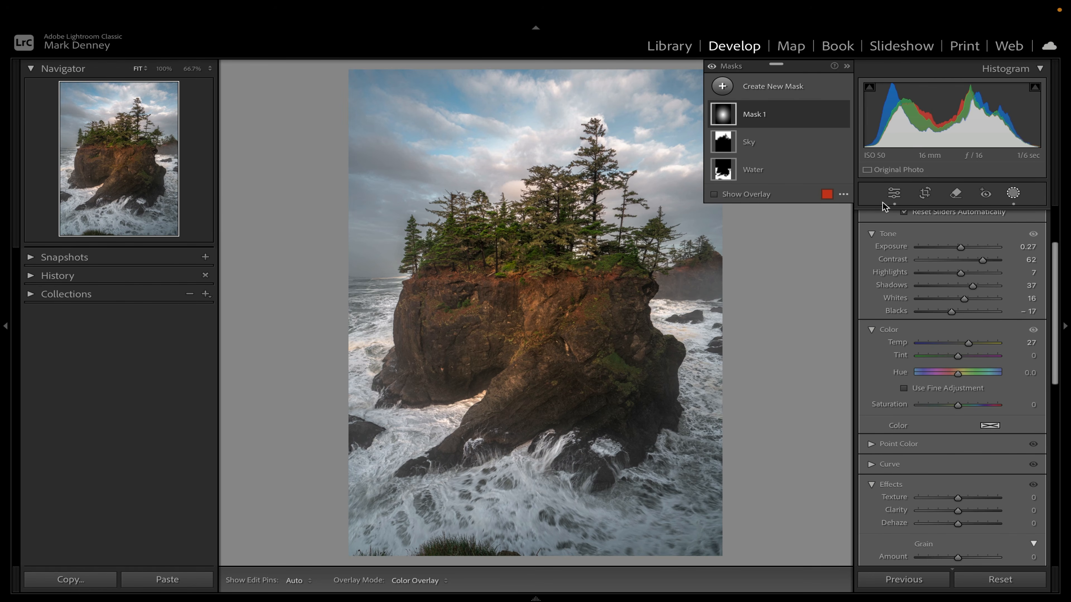
click(842, 114)
click(843, 114)
click(842, 114)
click(842, 114)
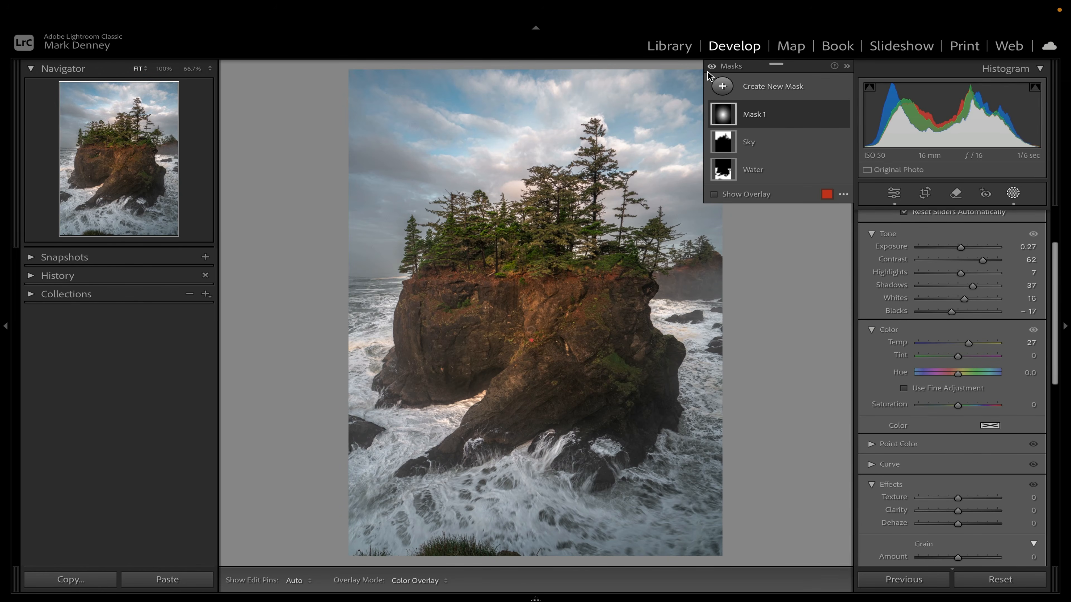
Create a linear gradient mask fading from the photo's top edge down through the upper sky.
click(722, 86)
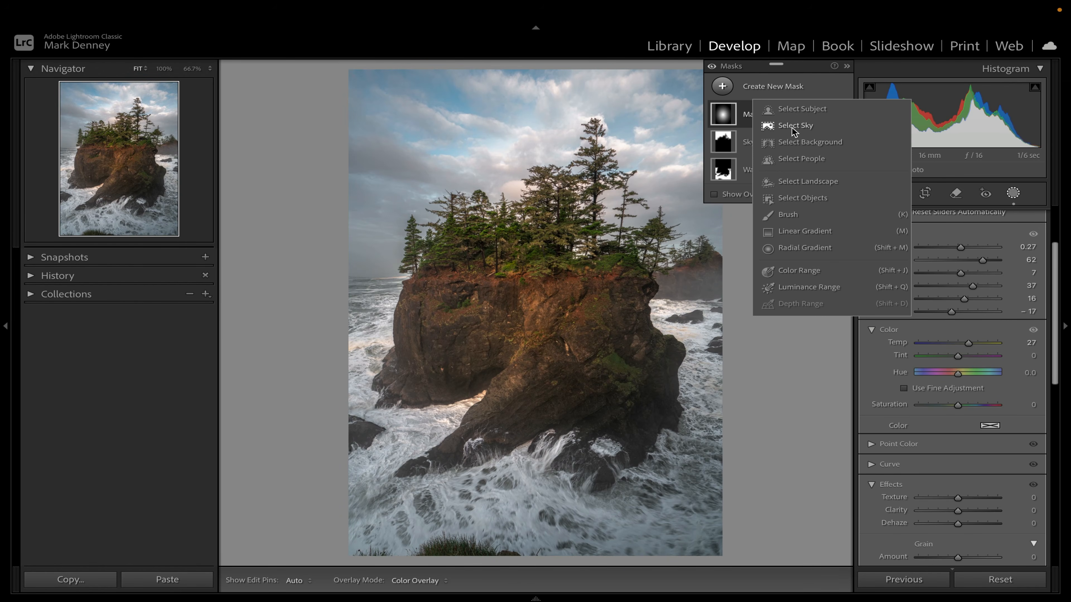
click(786, 232)
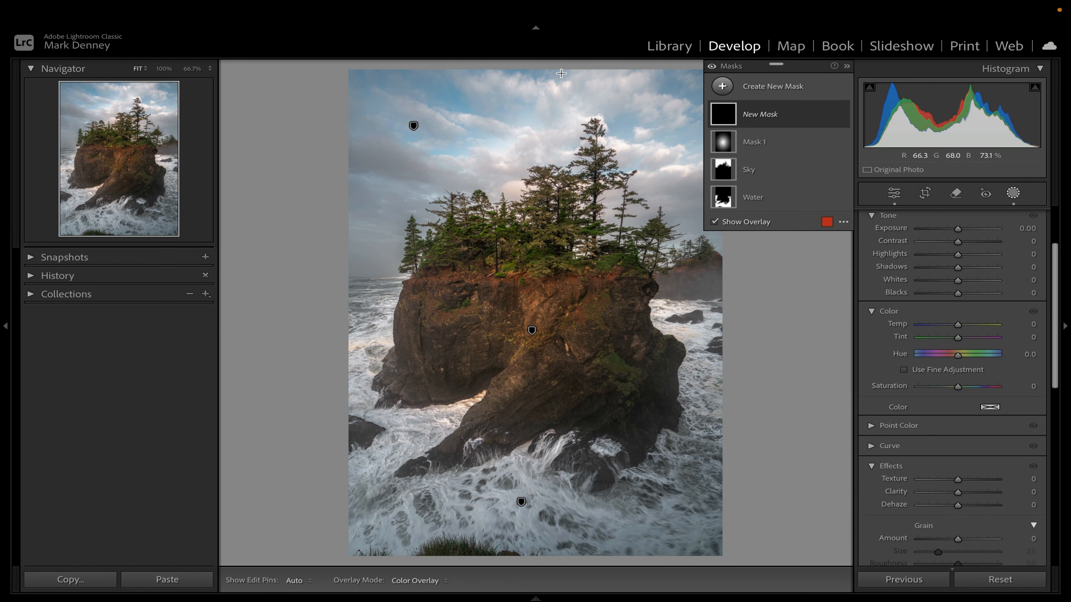
drag(557, 69, 561, 172)
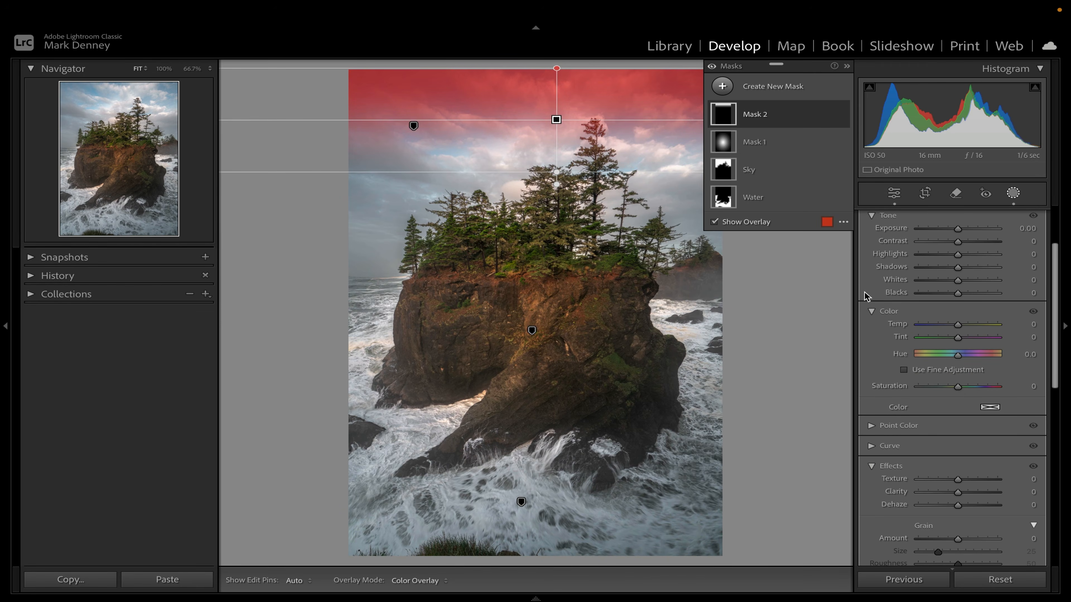
Darken the linear gradient mask to Exposure -0.26, toggling its visibility to judge the effect on the upper sky.
drag(958, 231, 954, 231)
click(845, 115)
click(845, 114)
click(845, 115)
click(845, 115)
click(844, 114)
click(845, 115)
click(844, 115)
click(845, 114)
drag(953, 231, 956, 230)
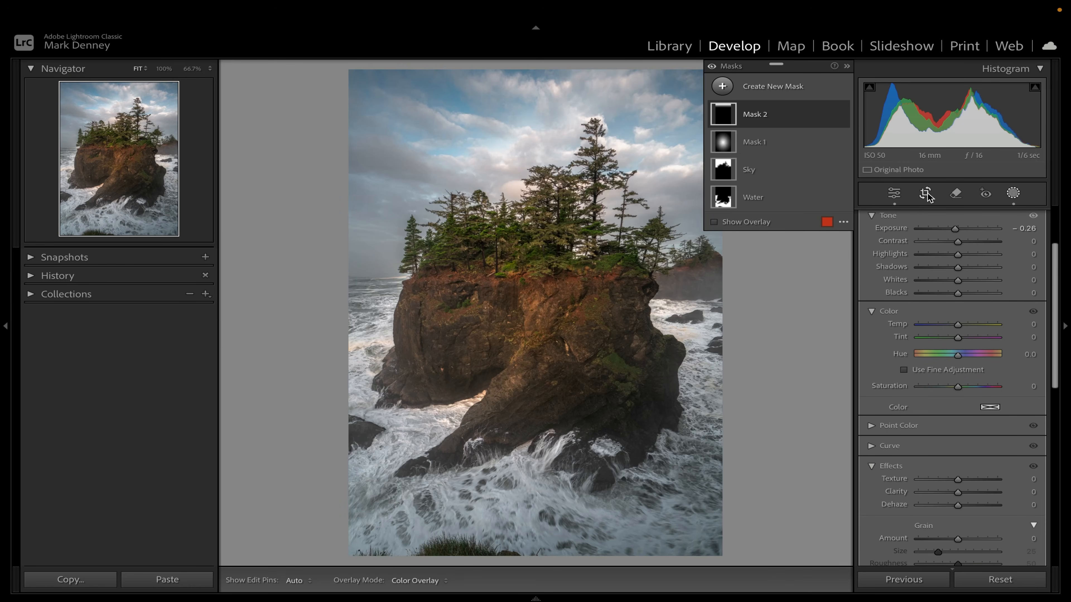
Crop the photo's bottom edge upward to cut off the grass in the foreground.
click(926, 193)
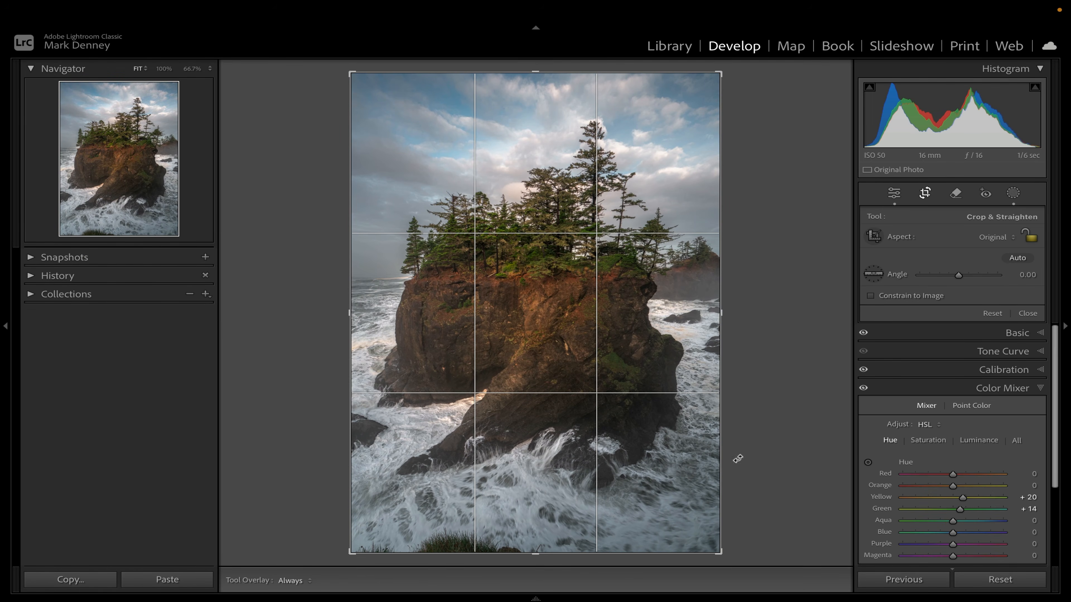
drag(543, 555, 544, 543)
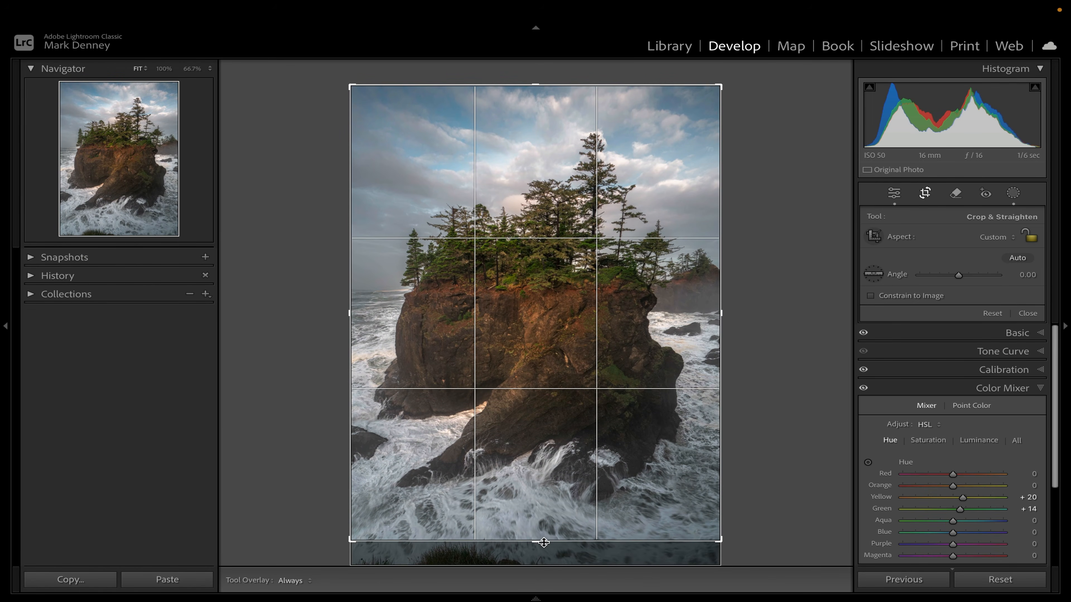
key(Return)
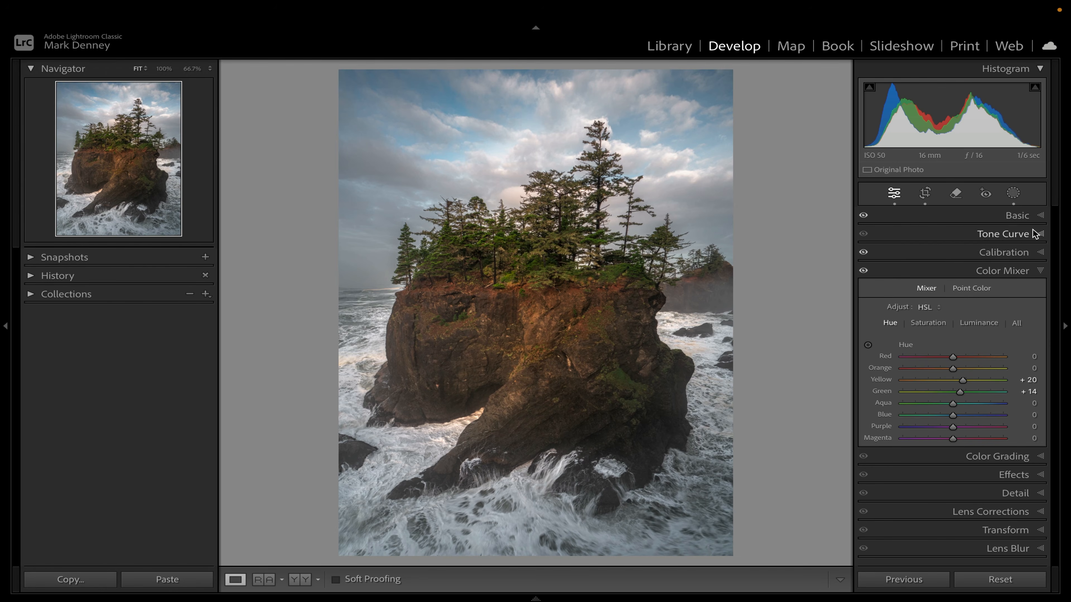
Try to remove the small rock at the photo's right edge with generative AI at brush size 20.
click(955, 195)
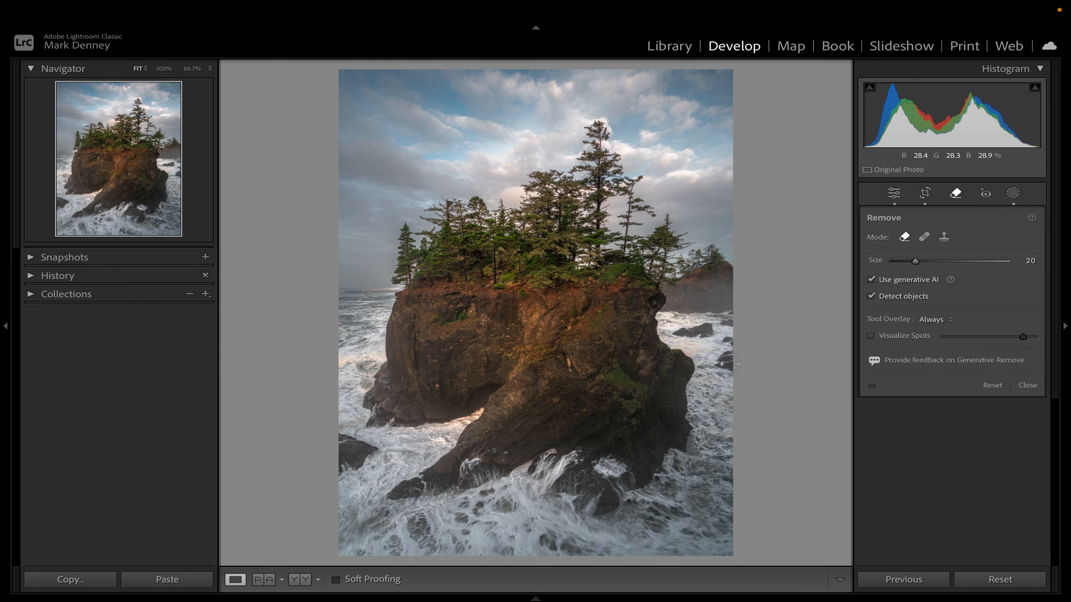
drag(733, 344, 734, 347)
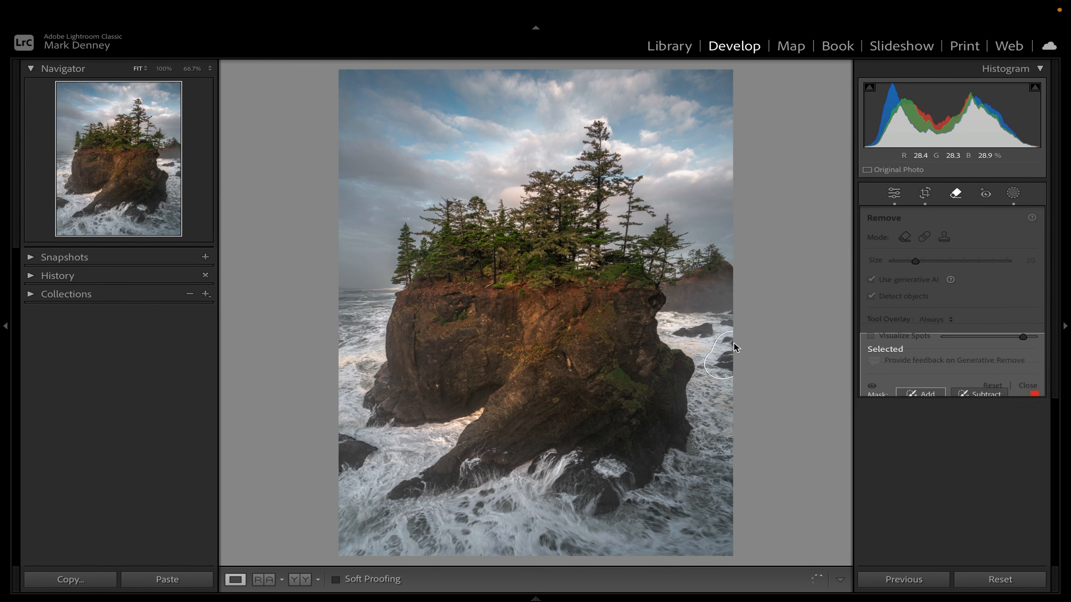
click(1011, 405)
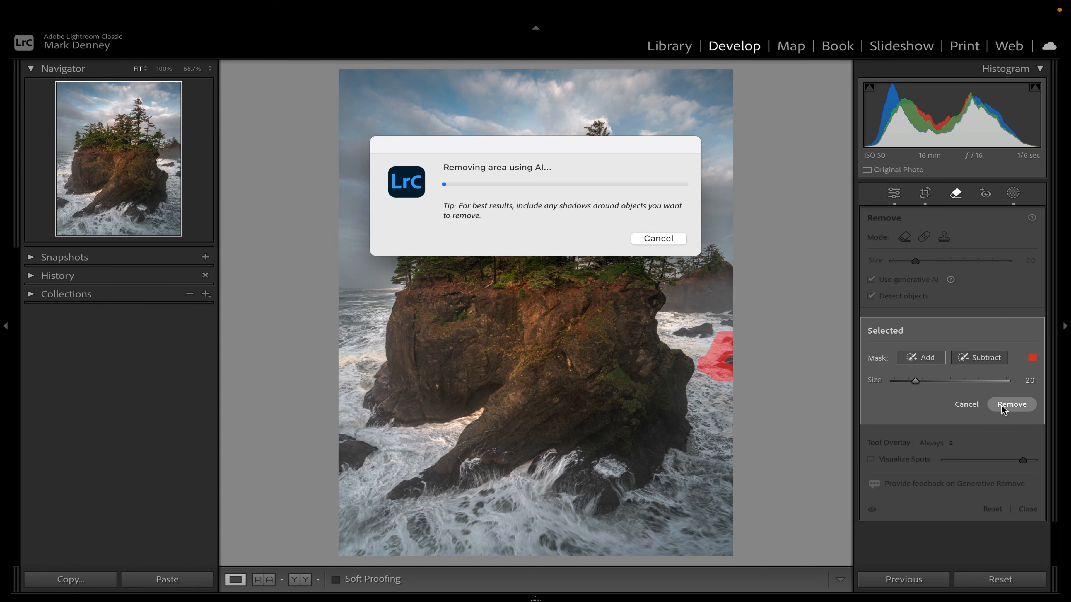
key(ctrl+z)
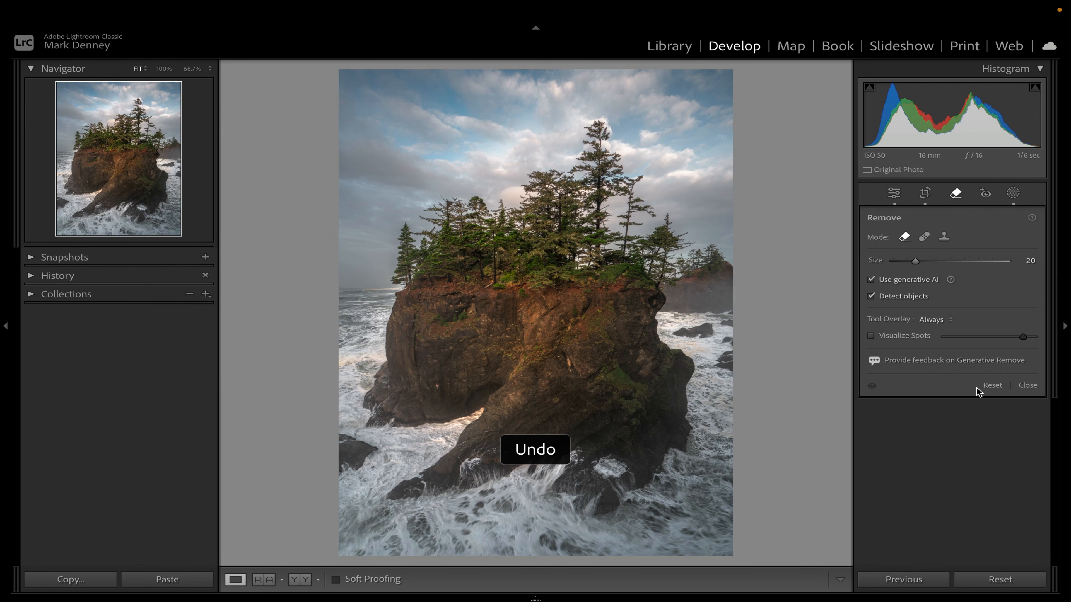
Heal away the small rock at the photo's right edge with size 20 and feather 53, and finish the retouching.
click(924, 239)
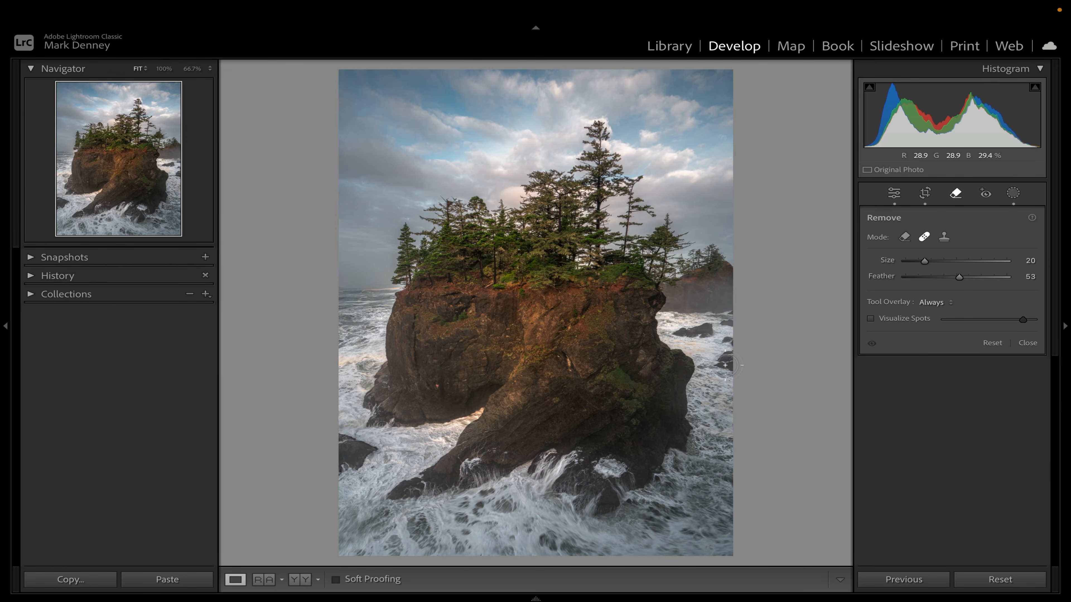
click(733, 343)
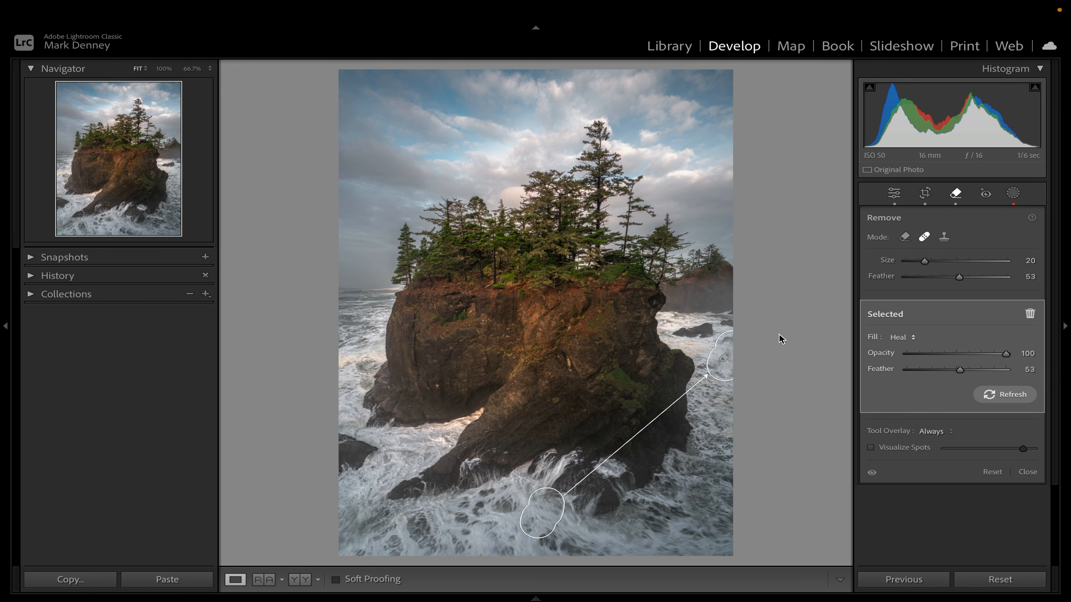
click(1028, 472)
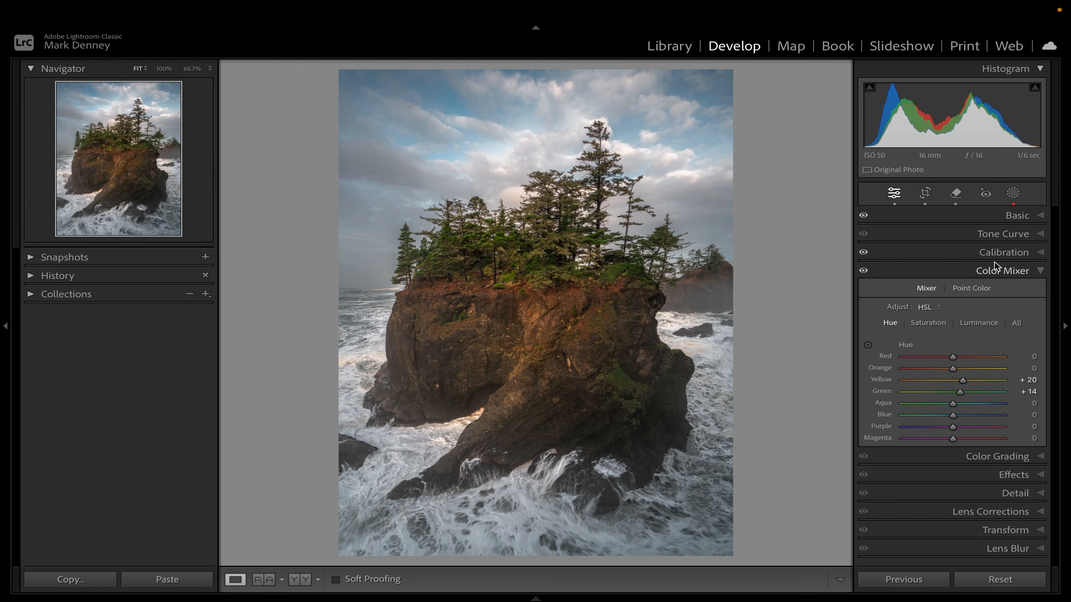
Correct the white balance by sampling a neutral in the foreground water foam, and set the temperature to 6,150.
click(982, 270)
click(1014, 210)
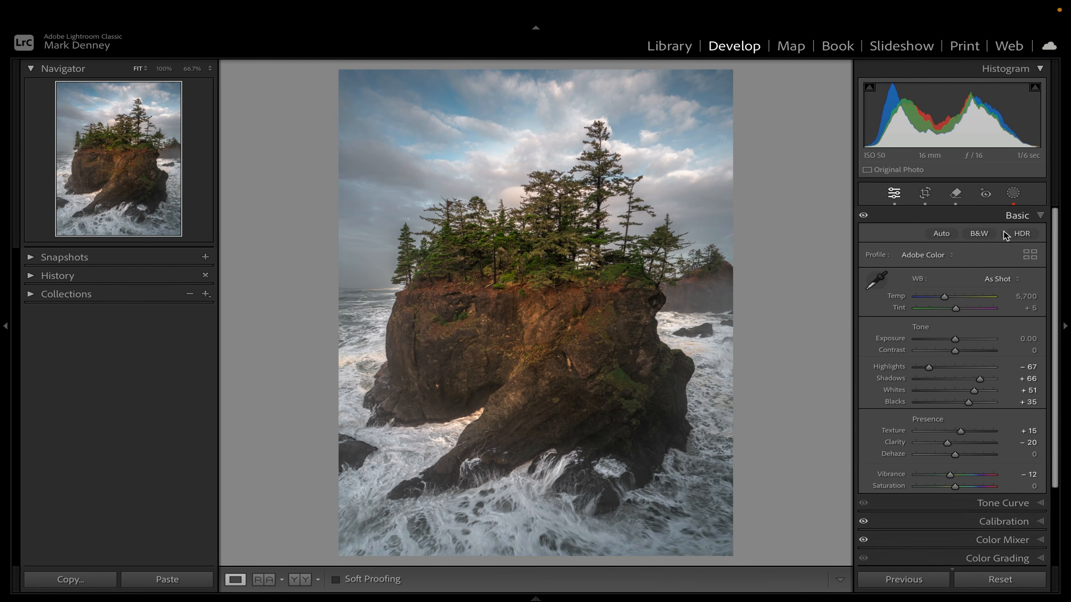
click(877, 282)
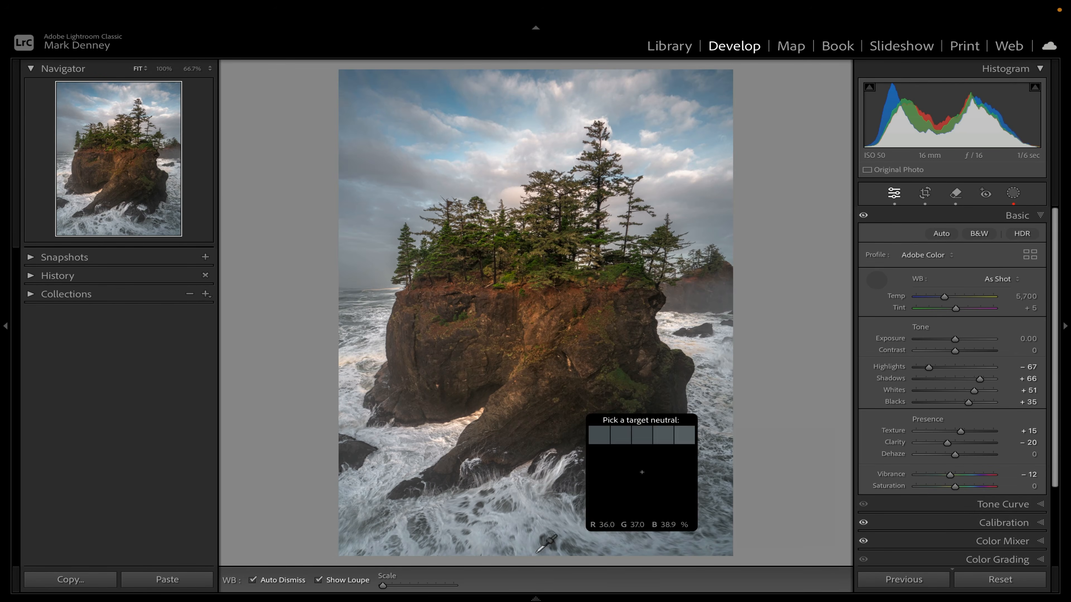
click(461, 519)
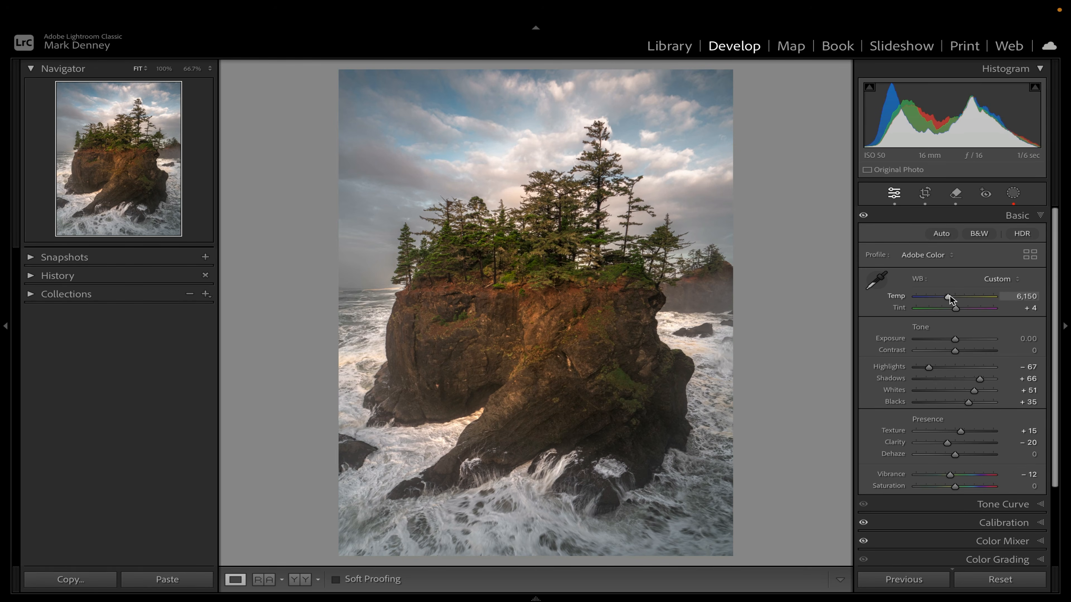
drag(948, 296, 949, 295)
Apply the Medium Contrast point curve to the photo in the tone curve settings.
click(1003, 504)
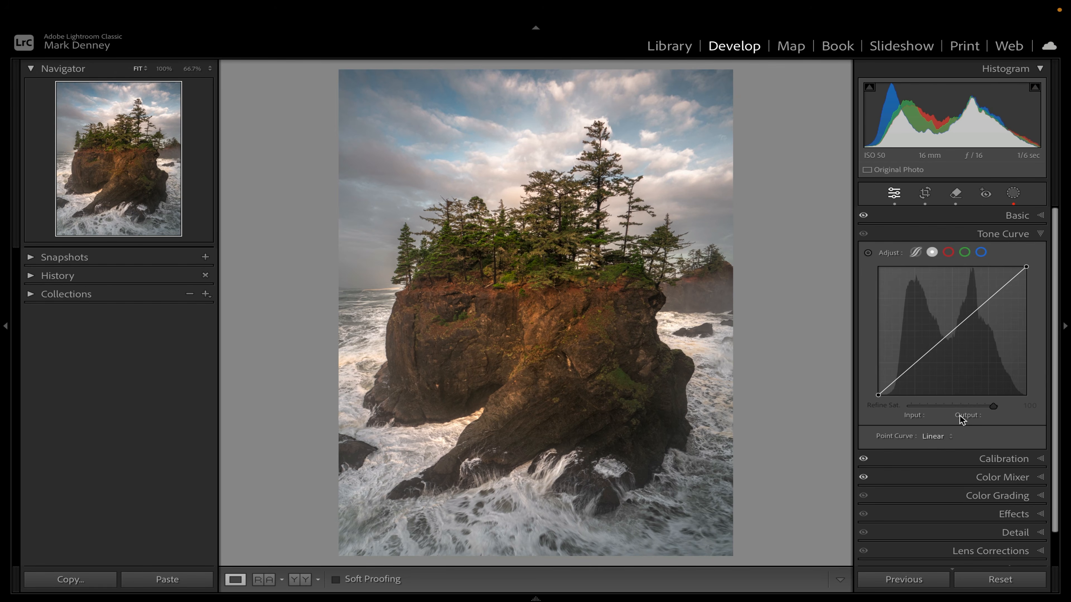
click(932, 436)
click(935, 447)
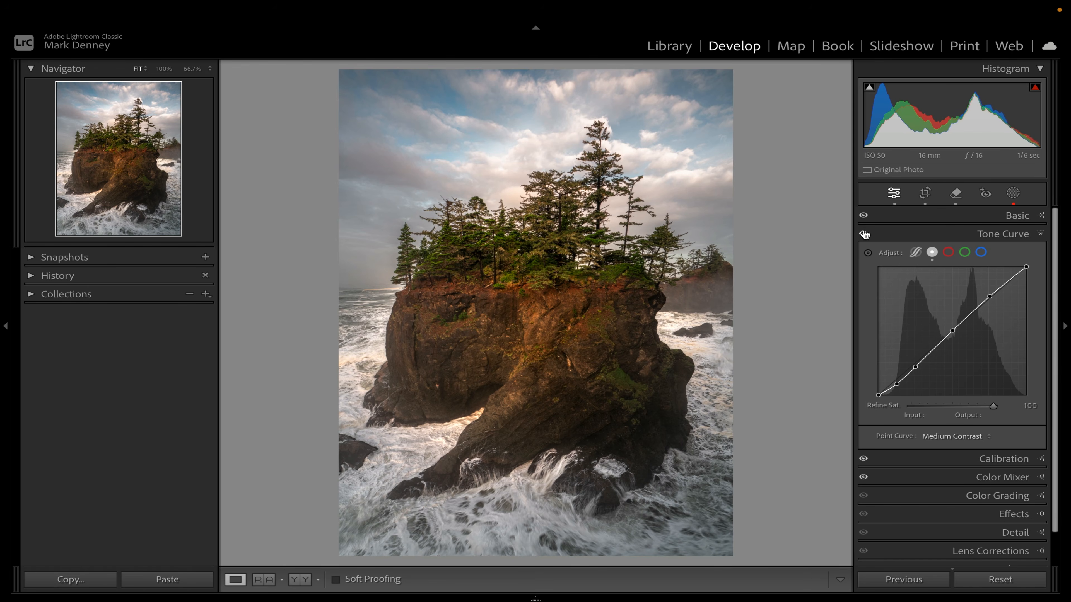
click(1000, 235)
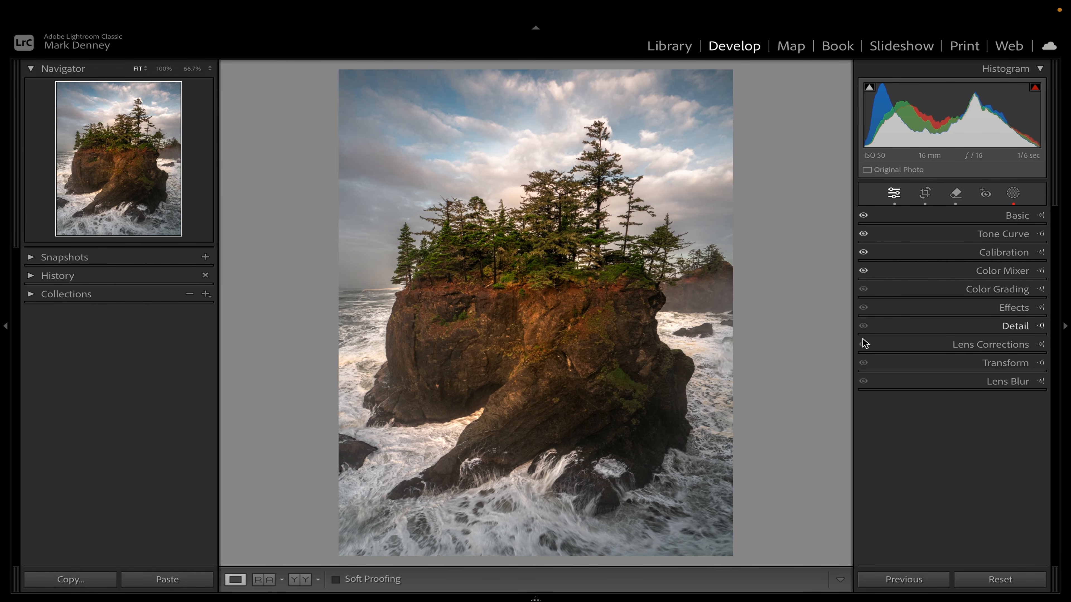
Add a subtle dark post-crop vignette with Amount -6 in Highlight Priority style.
click(1021, 310)
drag(954, 348, 952, 349)
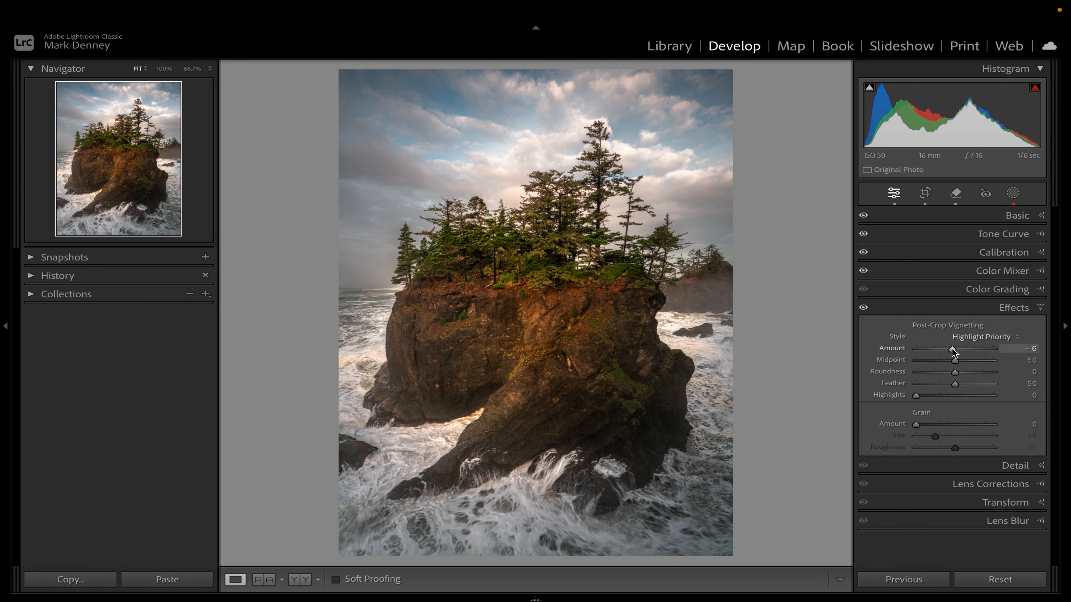
click(989, 307)
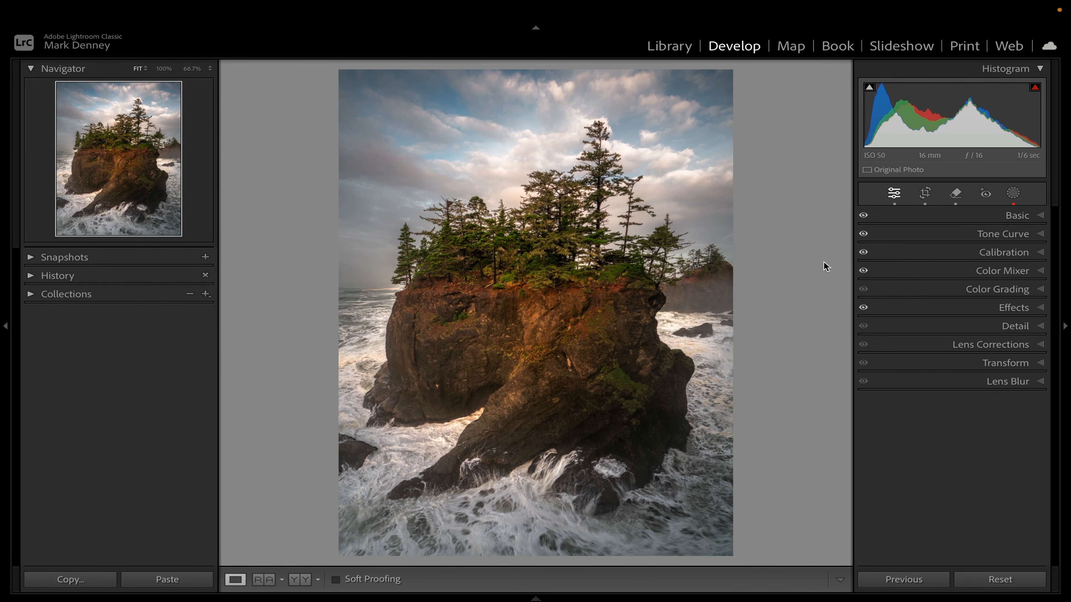
Compare the edited sea stack photo with its unedited version by switching repeatedly between before and after.
key(backslash)
key(backslash)
key(backslash)
key(backslash)
key(backslash)
key(backslash)
key(backslash)
key(backslash)
key(backslash)
key(backslash)
Compare the finished photo side by side with the orange-toned edit in the Library's Survey view.
click(679, 49)
key(g)
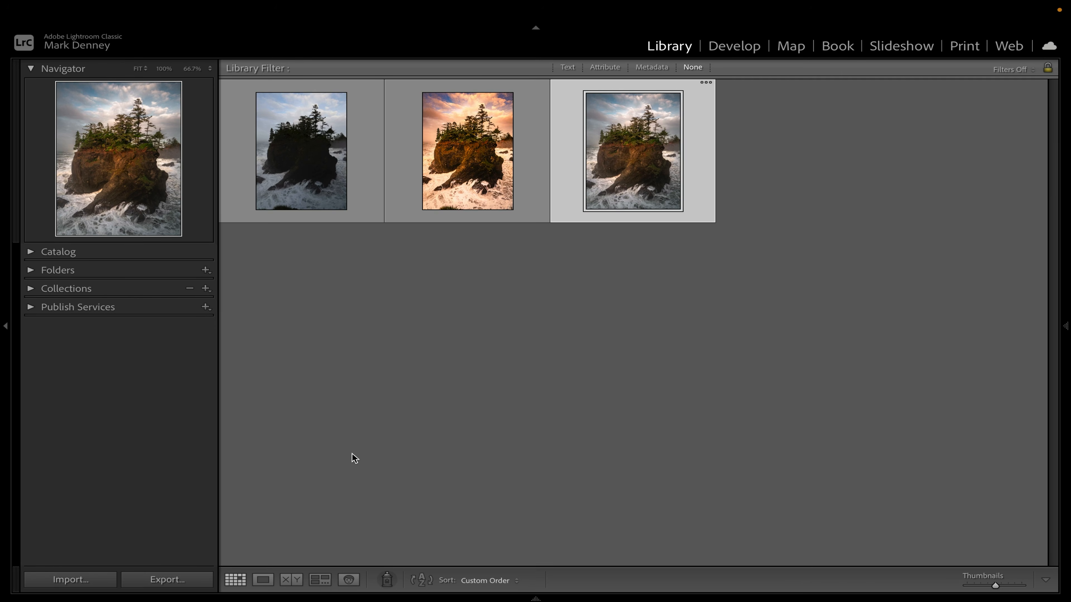
ctrl+click(494, 165)
key(n)
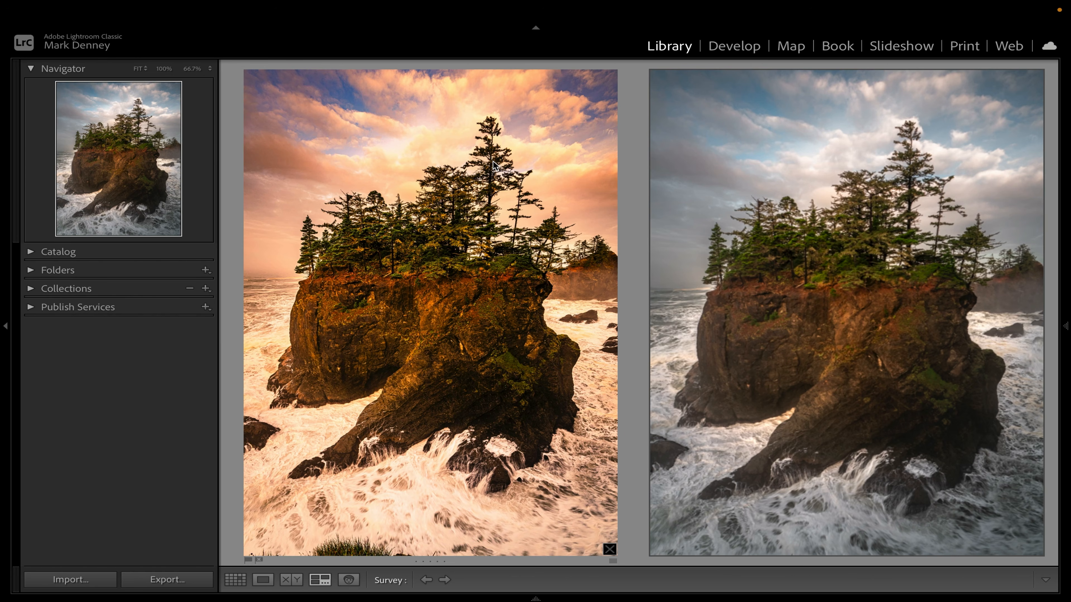